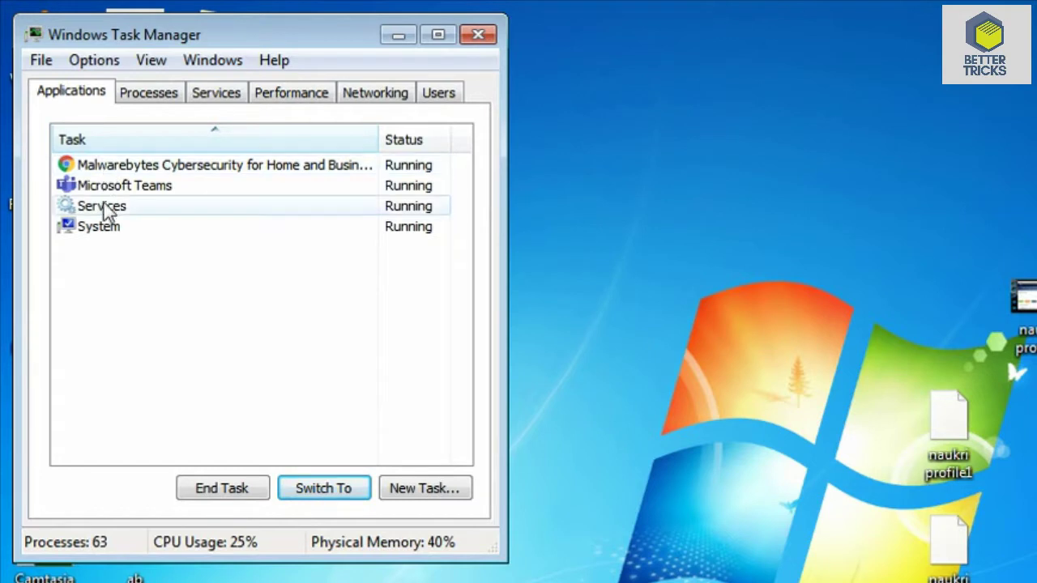
- End the running Services and Microsoft Teams tasks in Task Manager
left_click(121, 186)
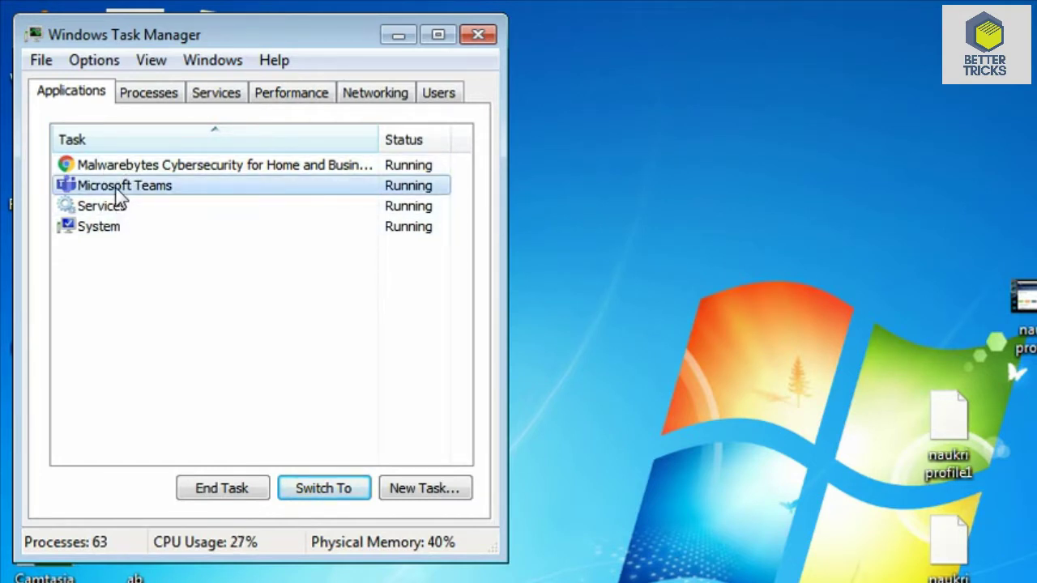
left_click(113, 207)
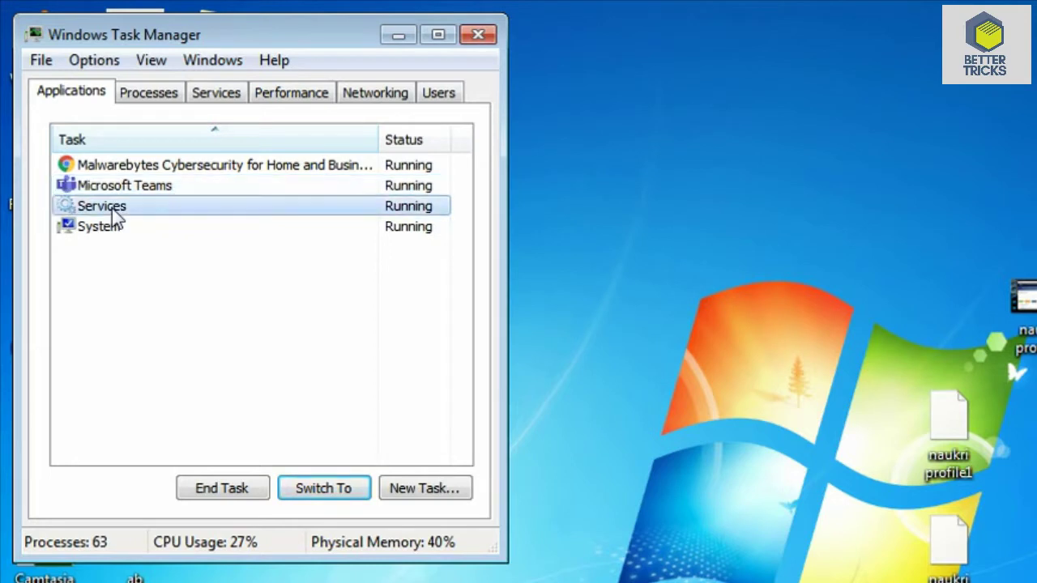
left_click(226, 491)
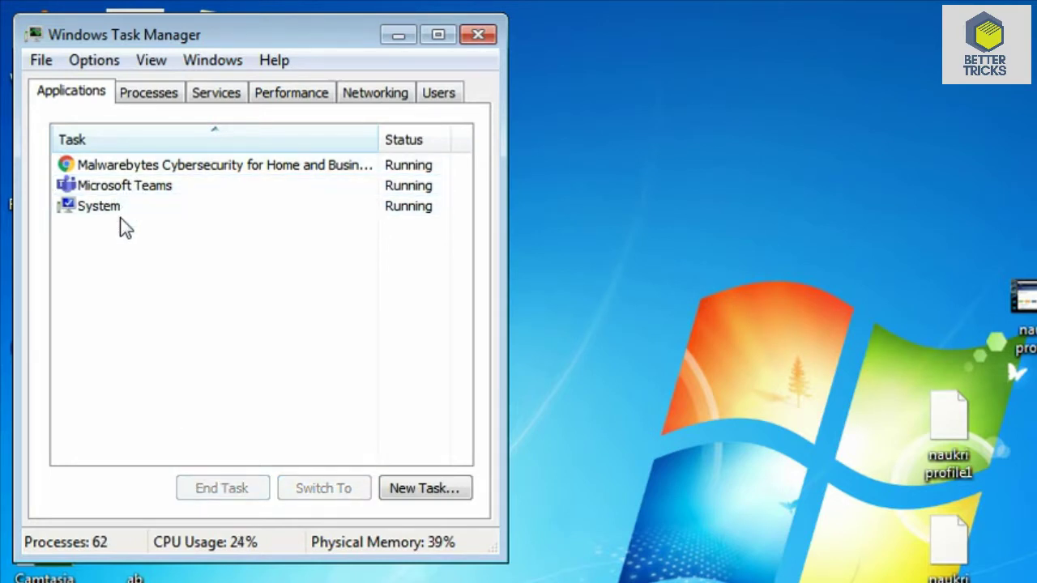
left_click(118, 189)
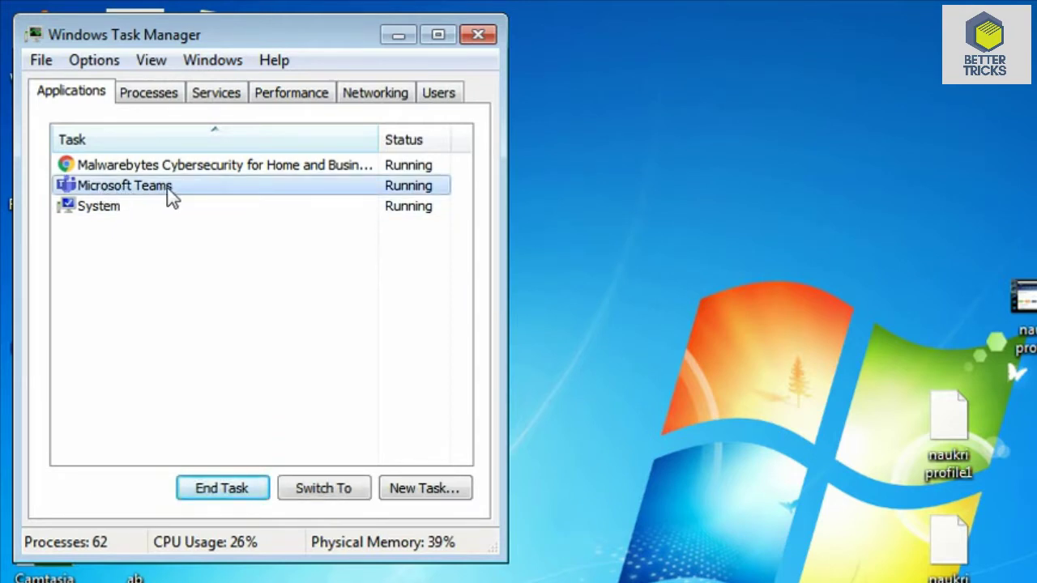
left_click(221, 489)
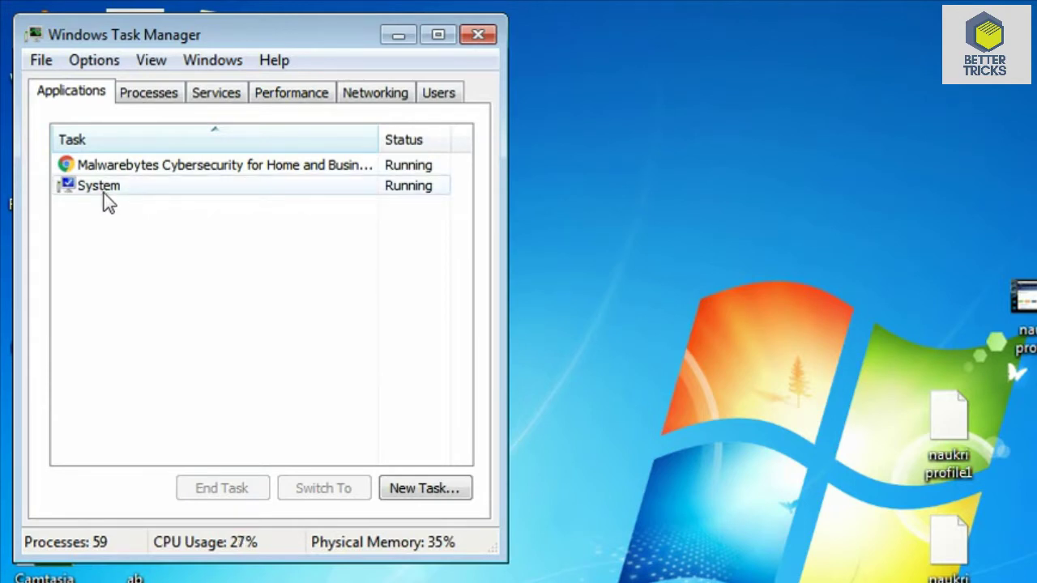
- Show the list of running processes and try to end a chrome.exe process
left_click(149, 98)
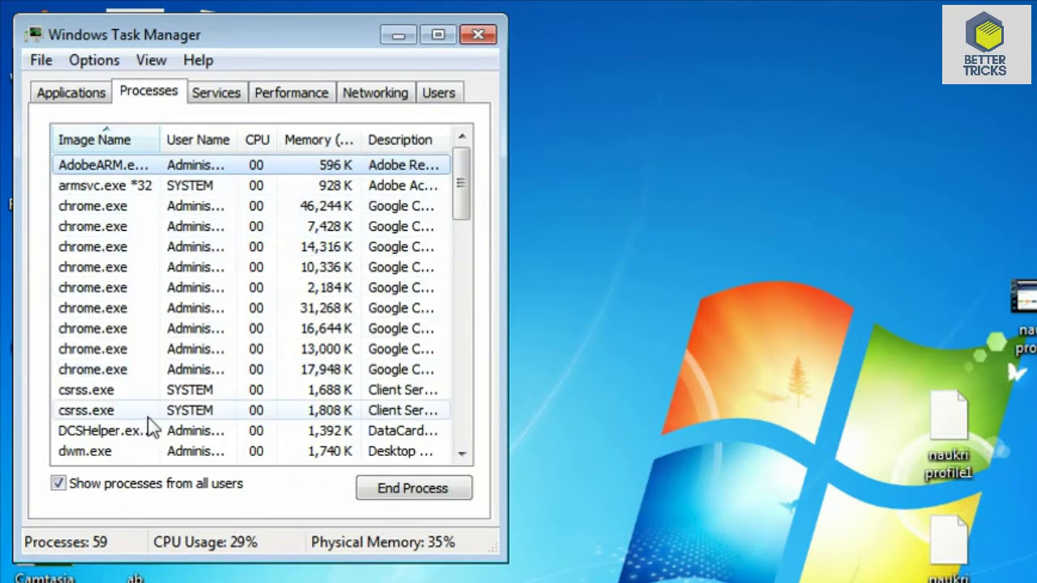
left_click(95, 248)
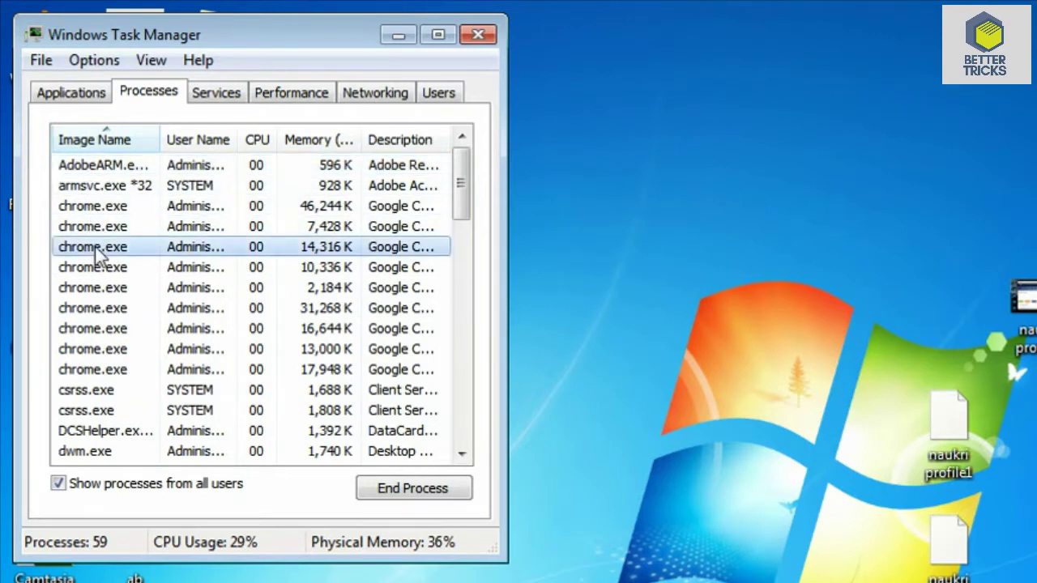
left_click(412, 488)
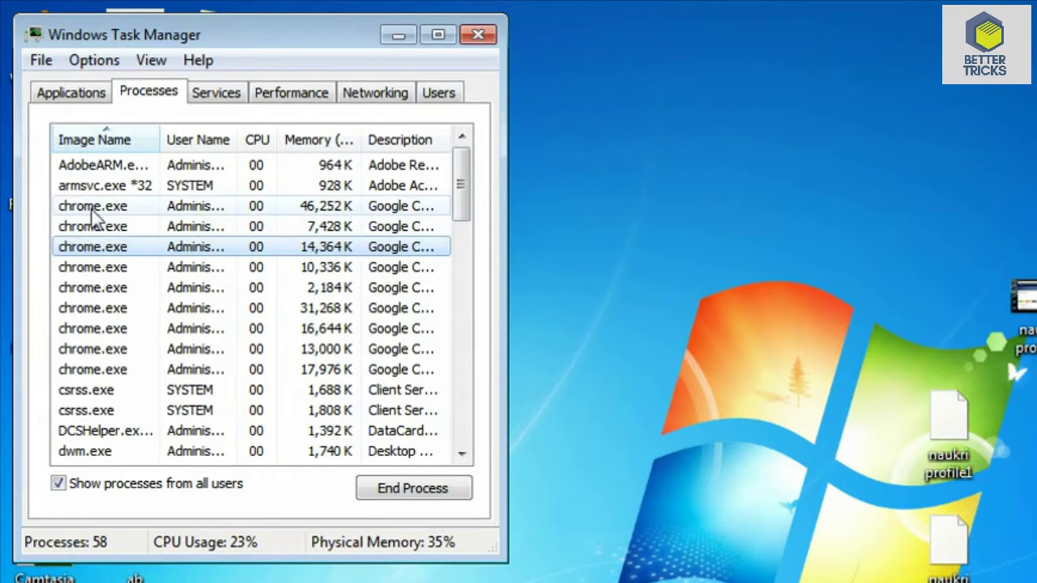
left_click(92, 208)
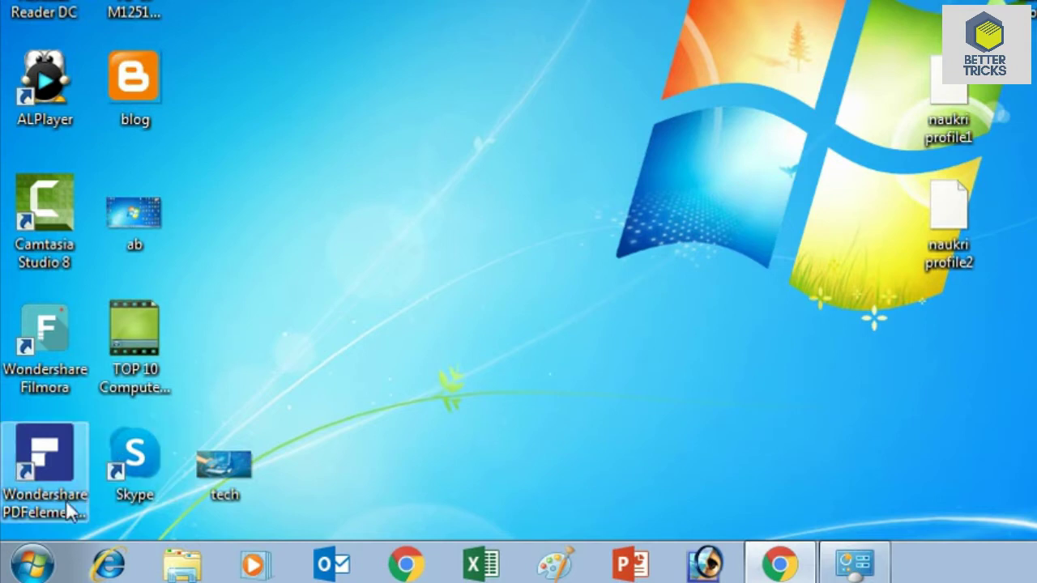
left_click(33, 563)
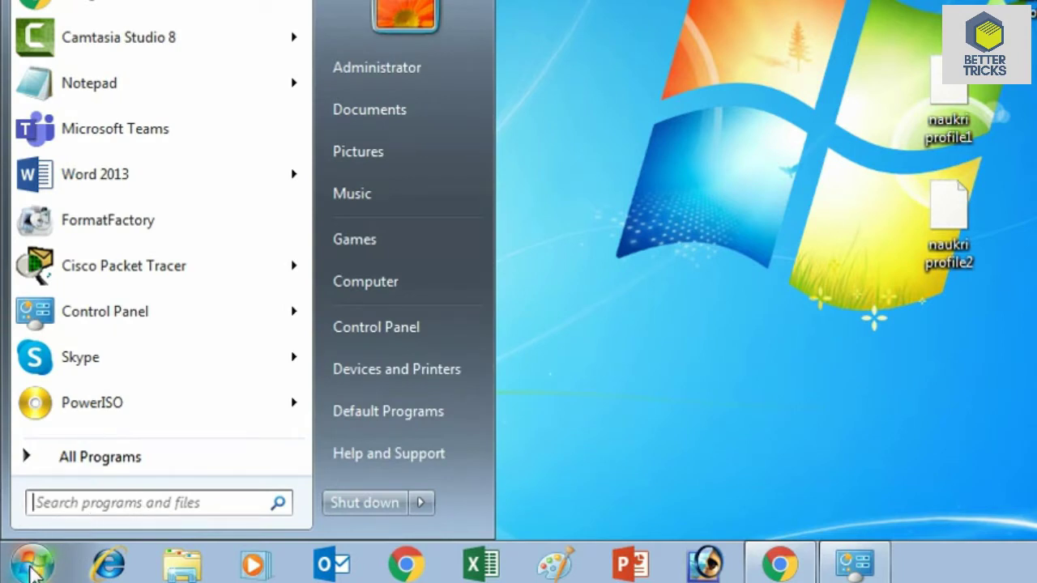
left_click(86, 509)
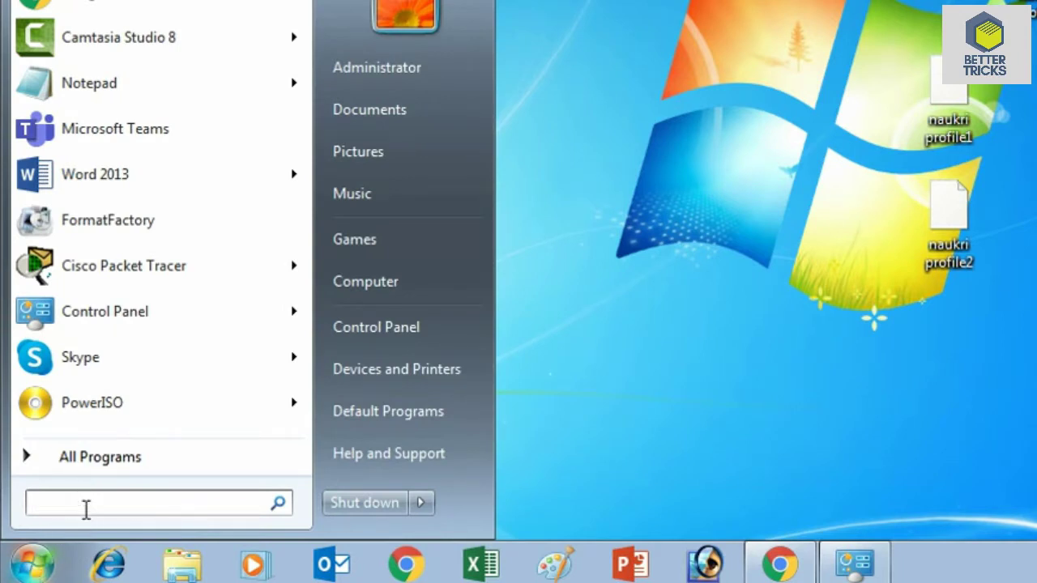
type("co")
key("BackSpace")
key("BackSpace")
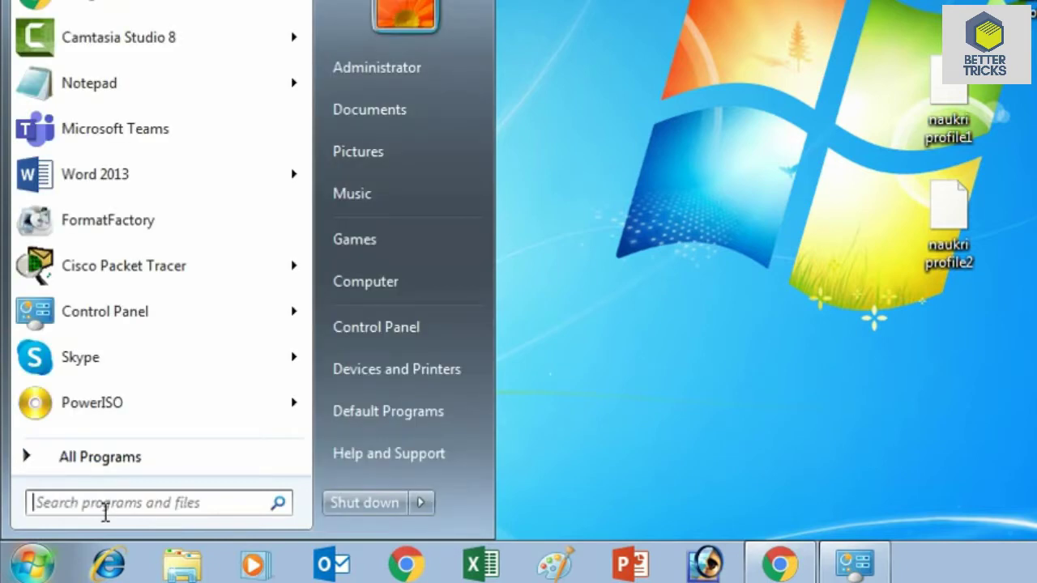
- Run the command "control" to open the Control Panel
key("super+r")
type("con")
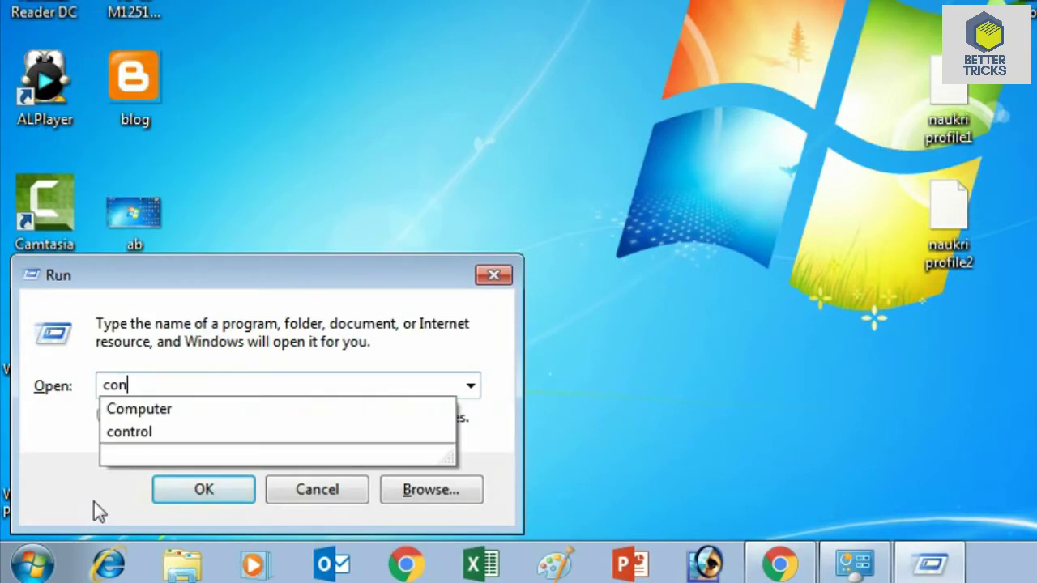
type("trol")
key("Return")
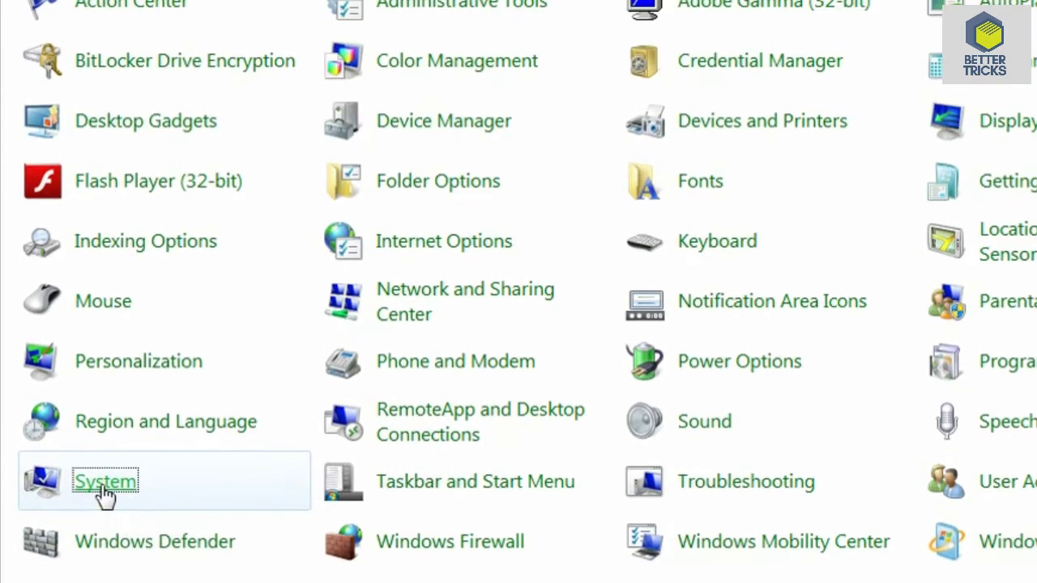
- In the advanced system performance settings, turn off the visual effects "Fade or slide ToolTips into view" and "Fade out menu items after clicking"
left_click(105, 346)
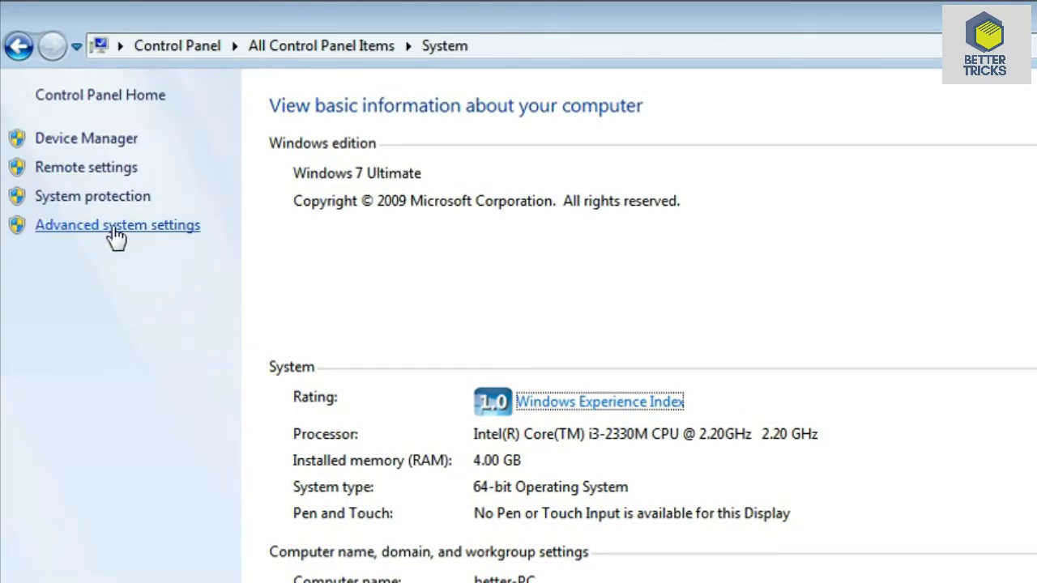
left_click(109, 228)
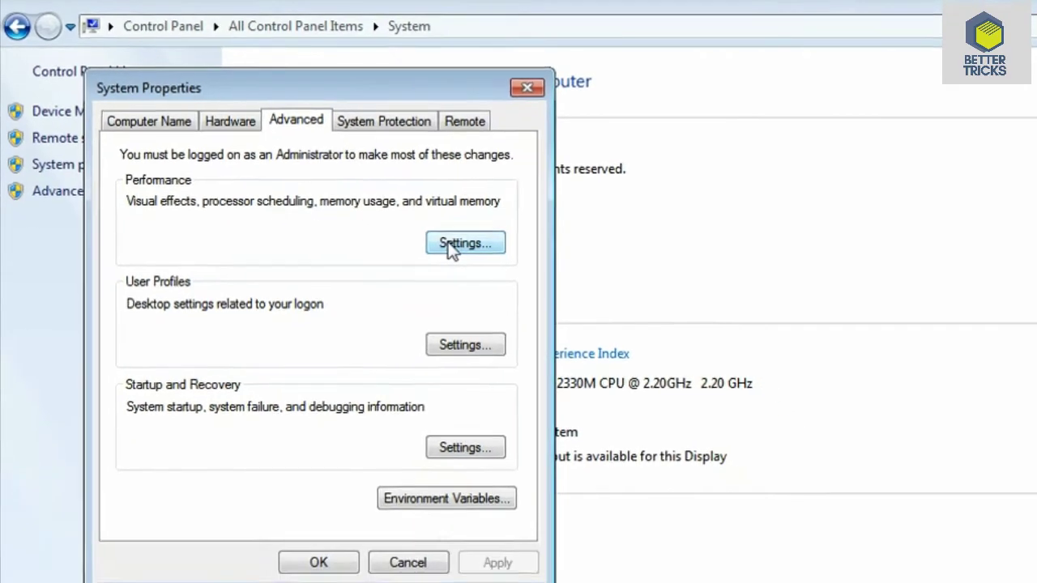
left_click(502, 281)
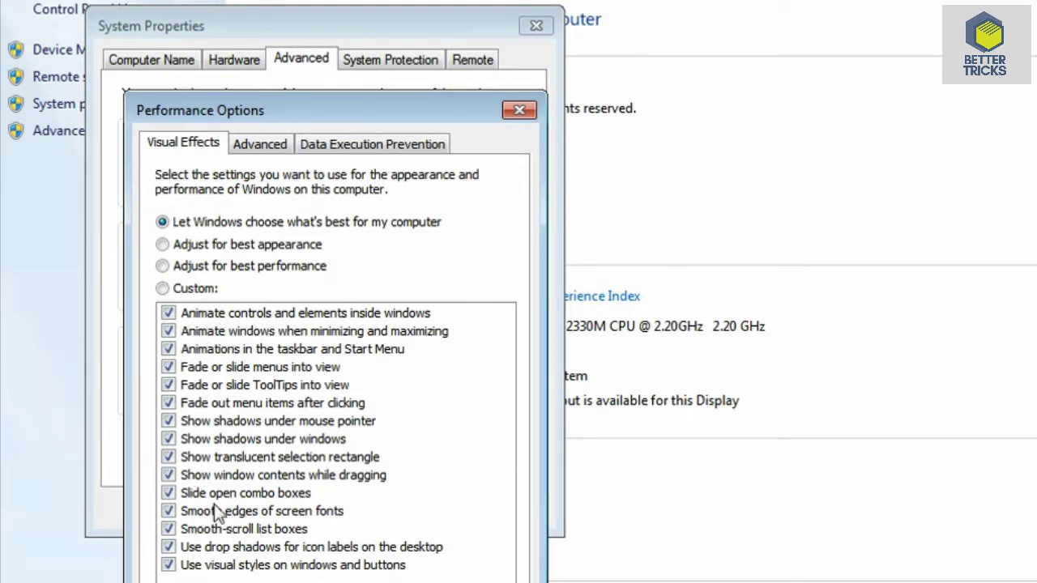
left_click(167, 385)
left_click(168, 402)
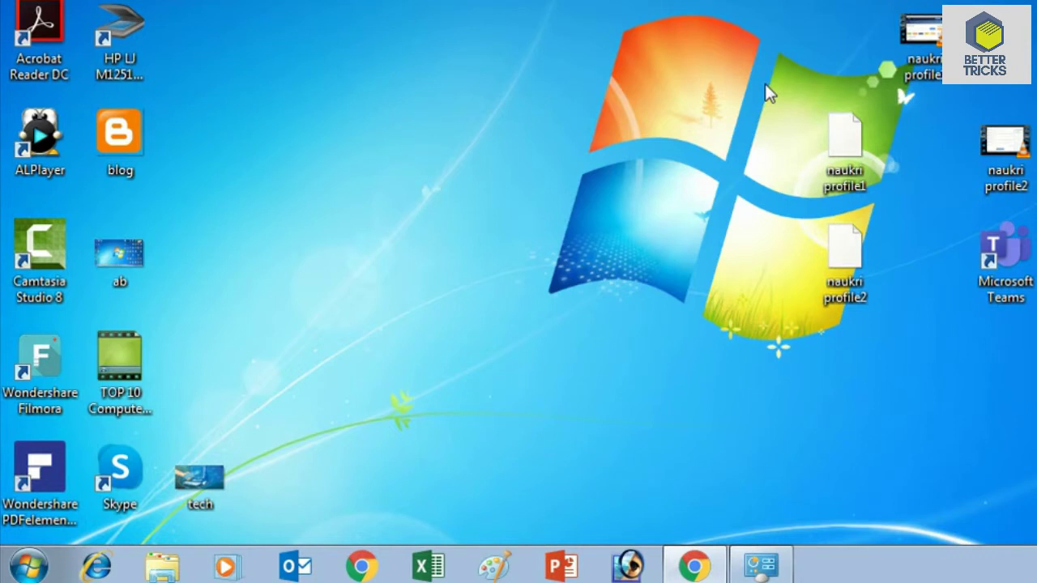
- Run services.msc and maximize the Services window
key("super+r")
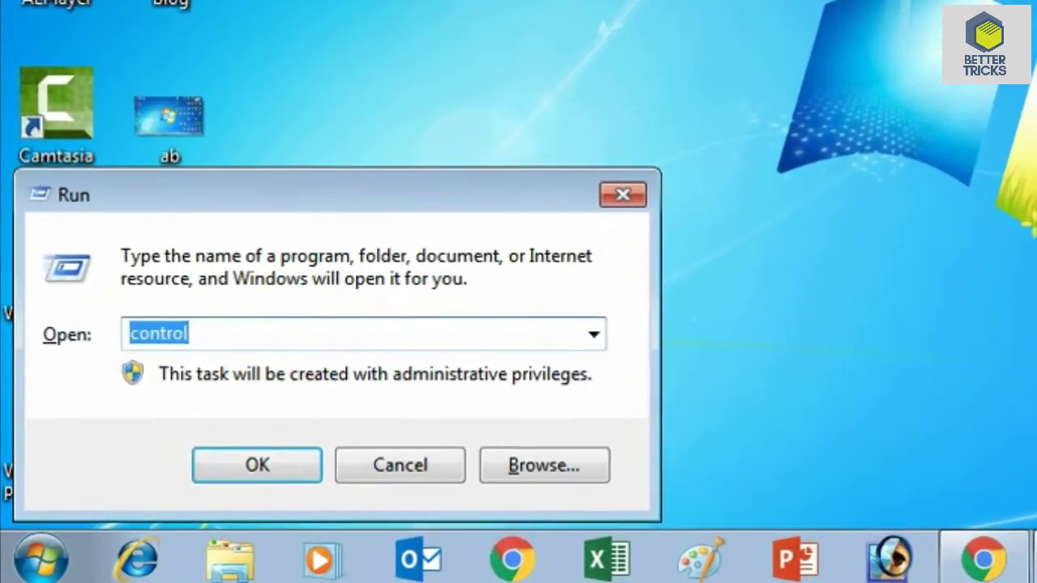
type("ser")
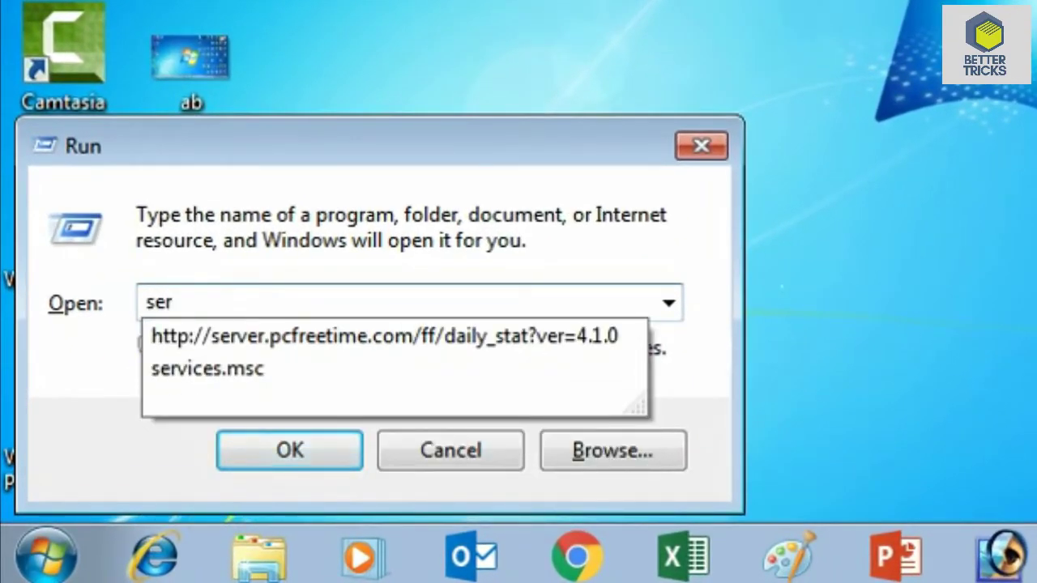
key("Down")
key("Down")
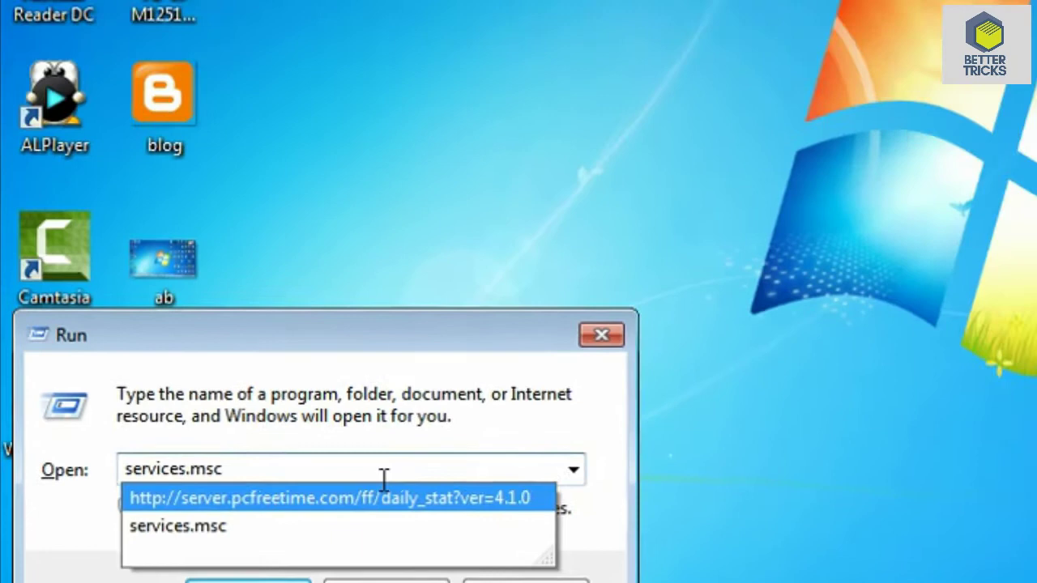
key("Return")
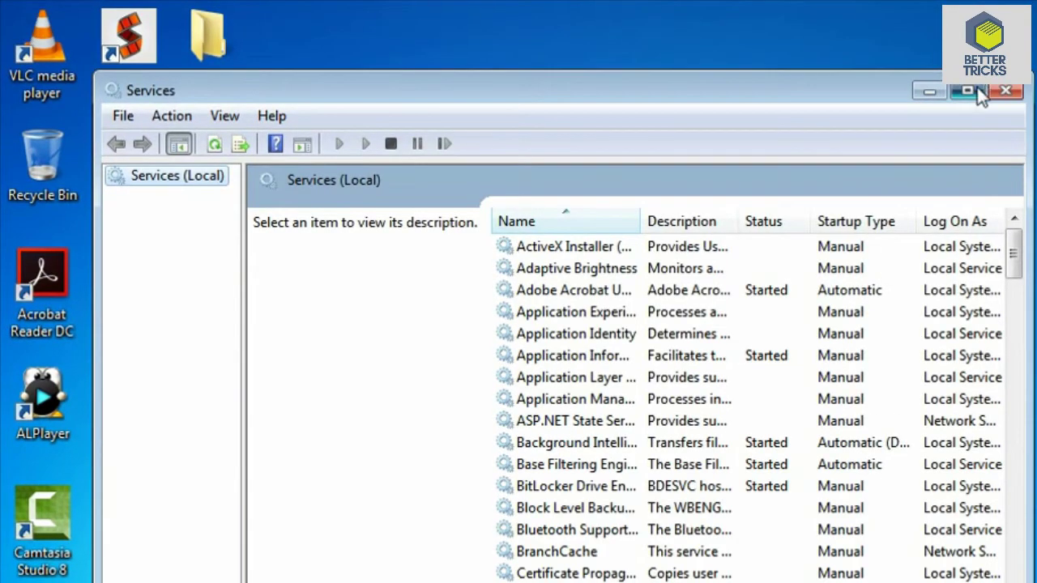
left_click(969, 91)
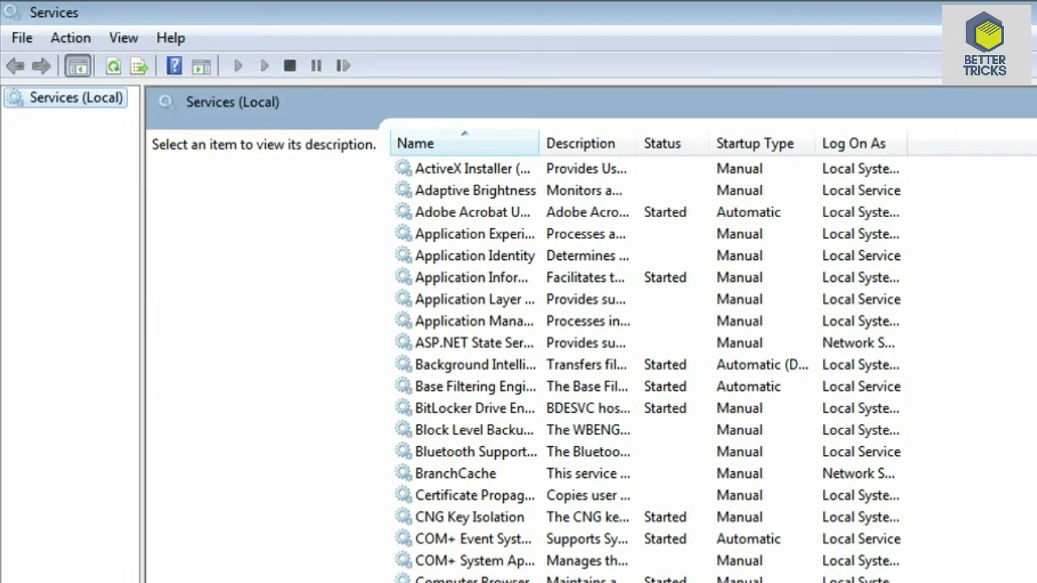
- Set the Windows Update service's startup type to Disabled and apply the change
scroll(566, 365, "down", 20)
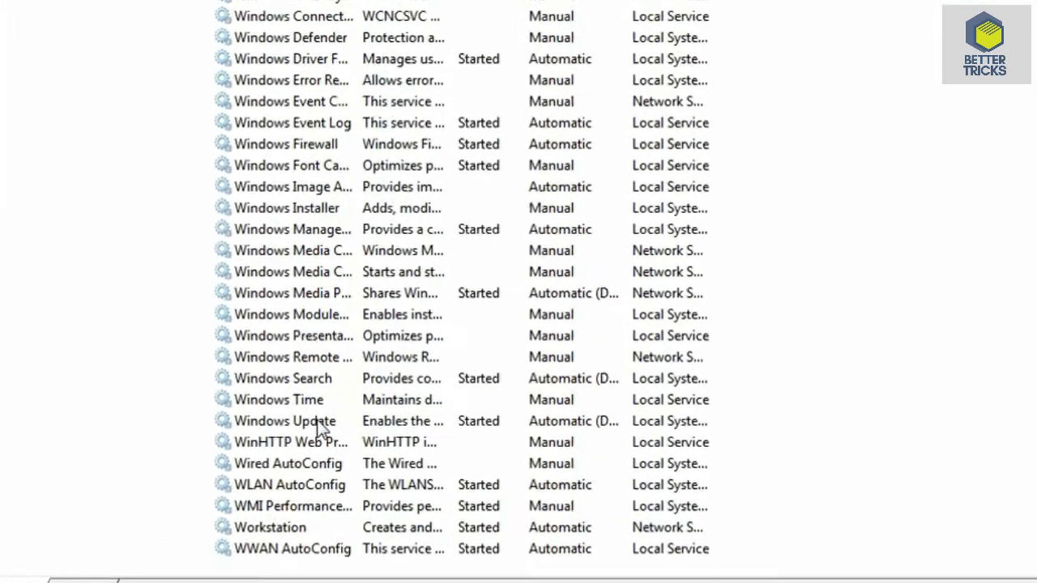
left_click(344, 448)
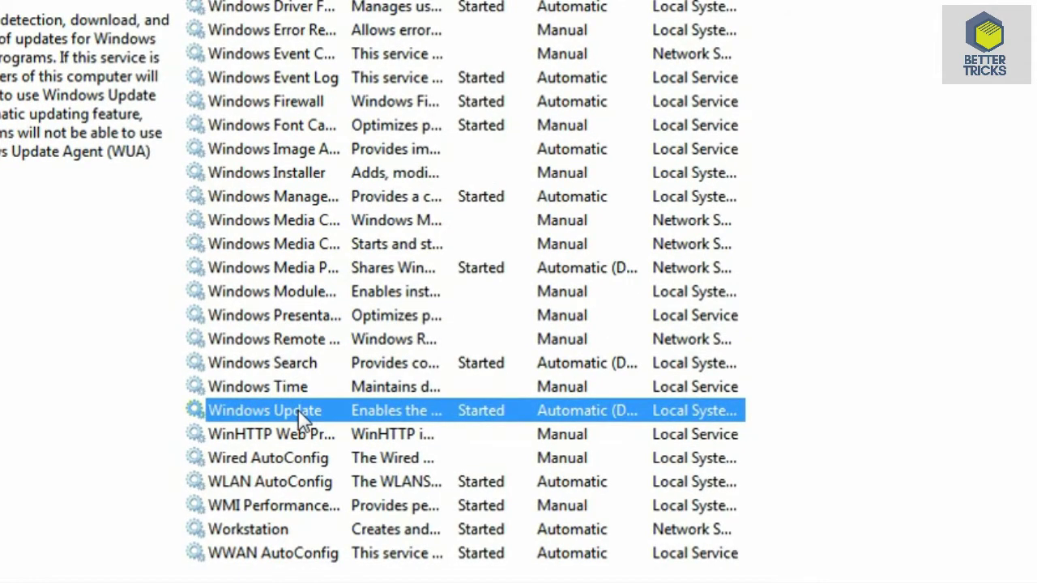
right_click(301, 417)
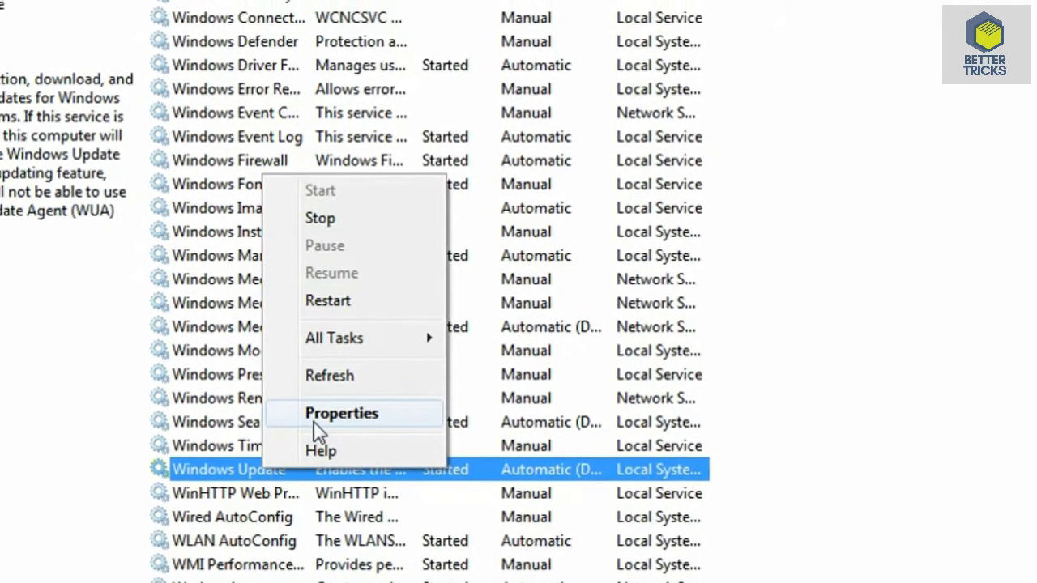
left_click(361, 357)
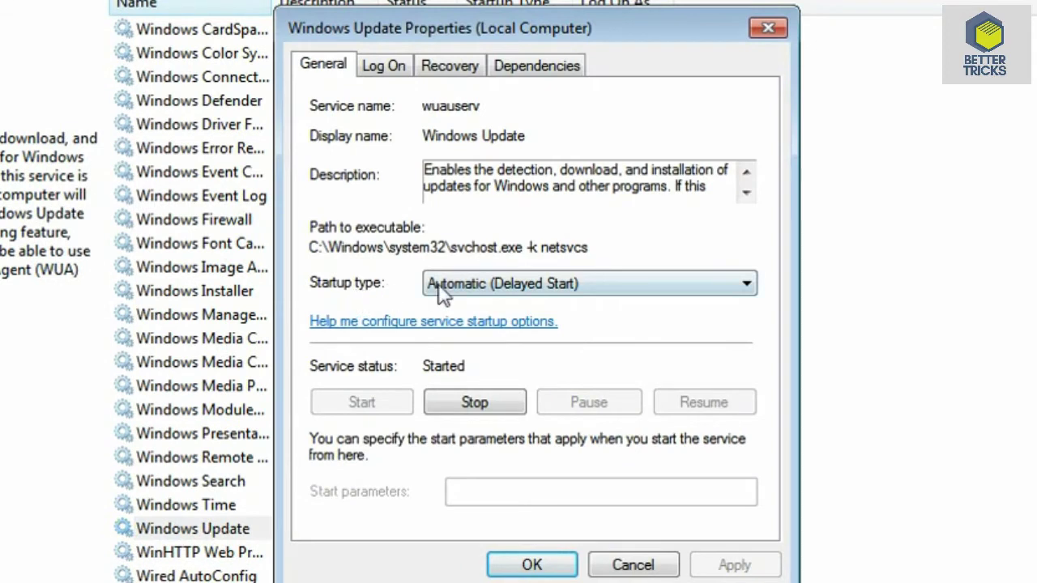
left_click(541, 285)
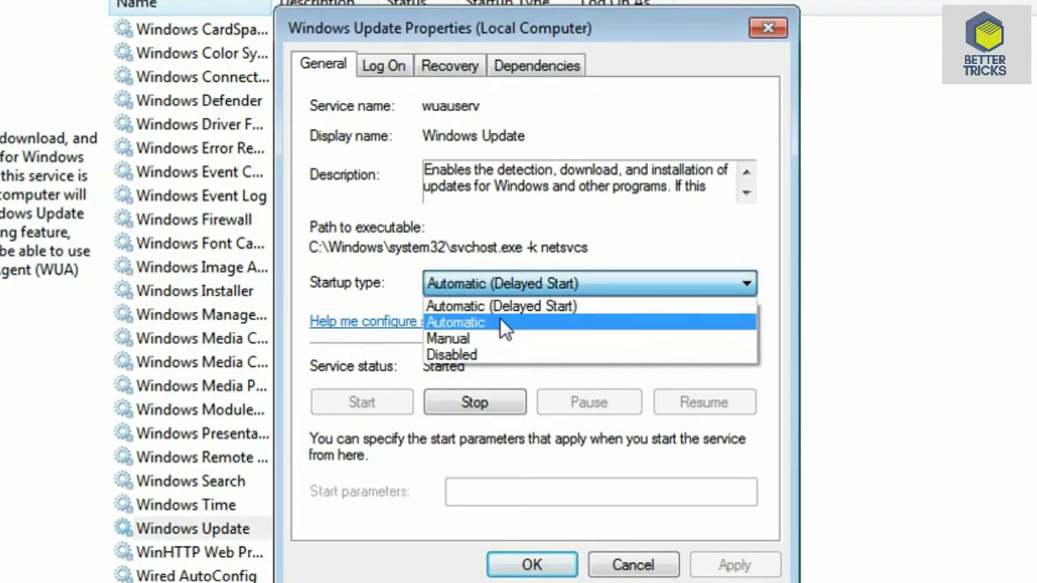
left_click(478, 355)
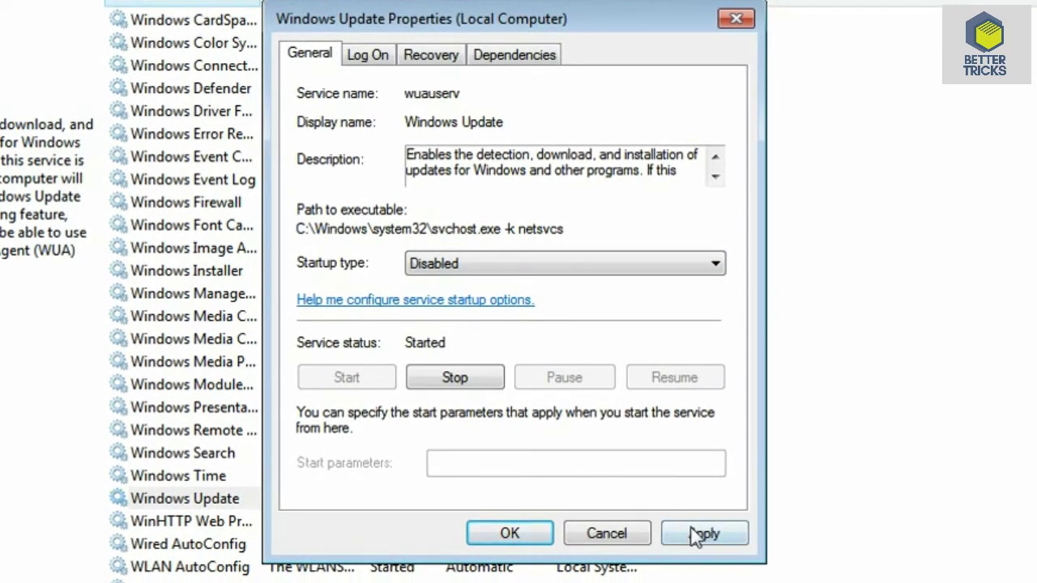
left_click(699, 536)
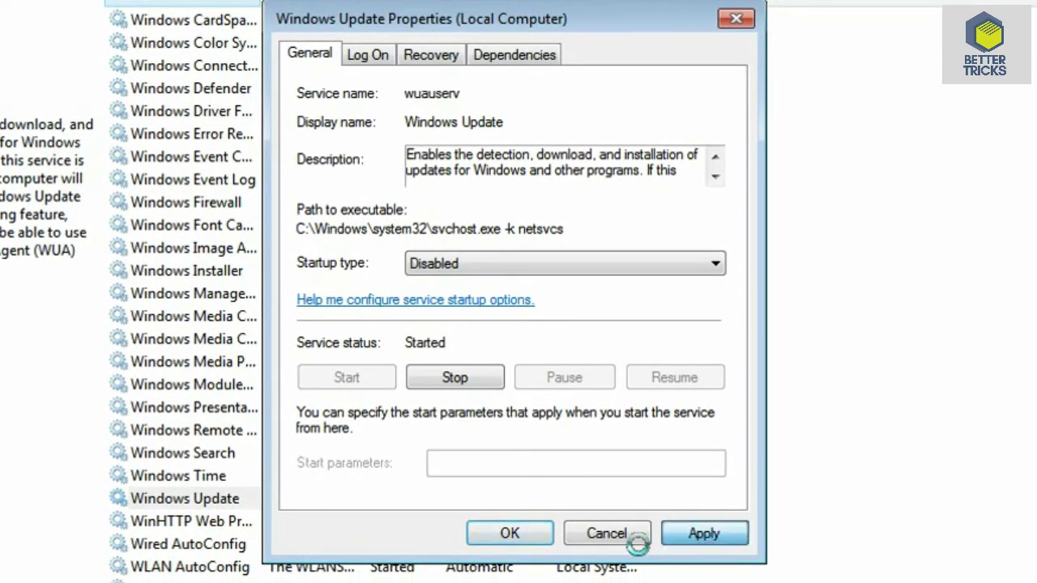
left_click(531, 541)
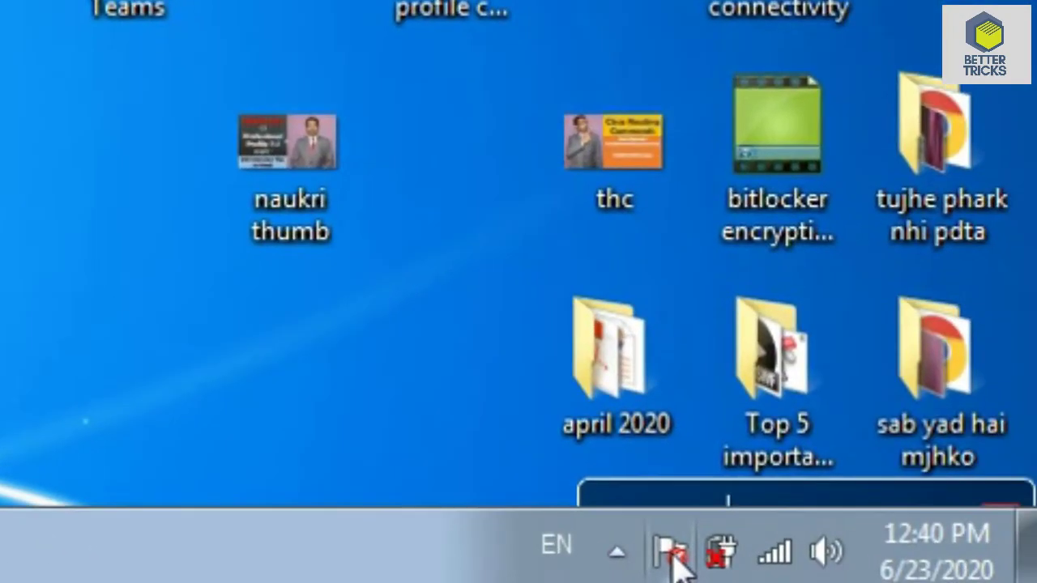
- View the Action Center alerts in the notification area and return to the desktop
left_click(673, 557)
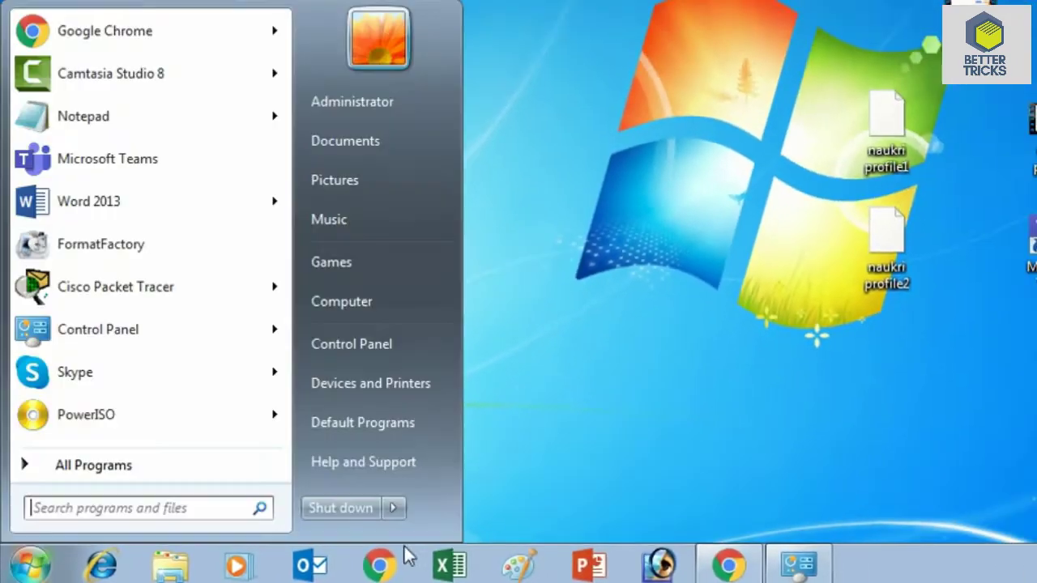
left_click(532, 390)
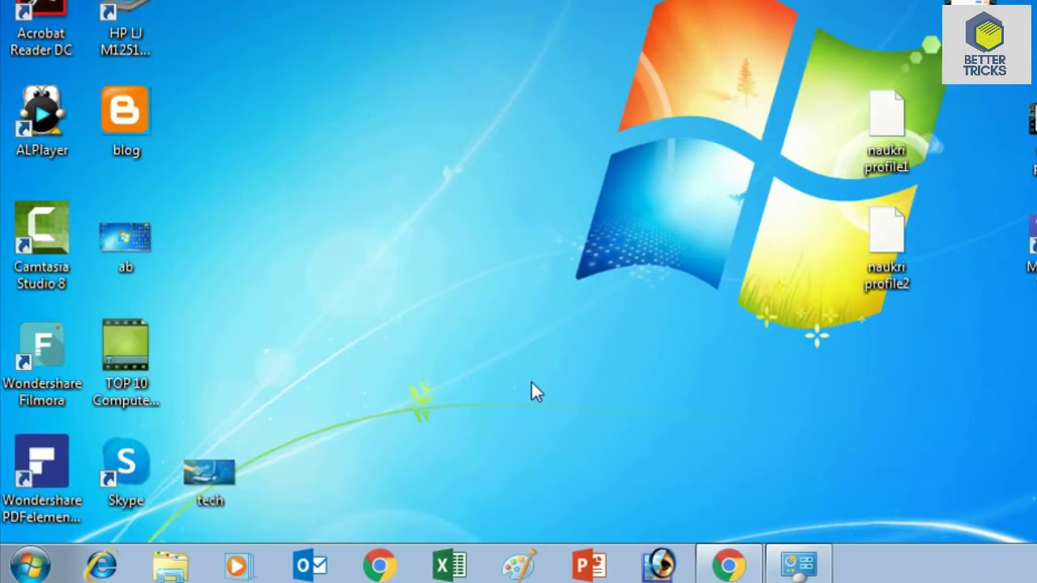
- Search for "notifi" and open the Notification Area Icons settings
left_click(46, 569)
type("n")
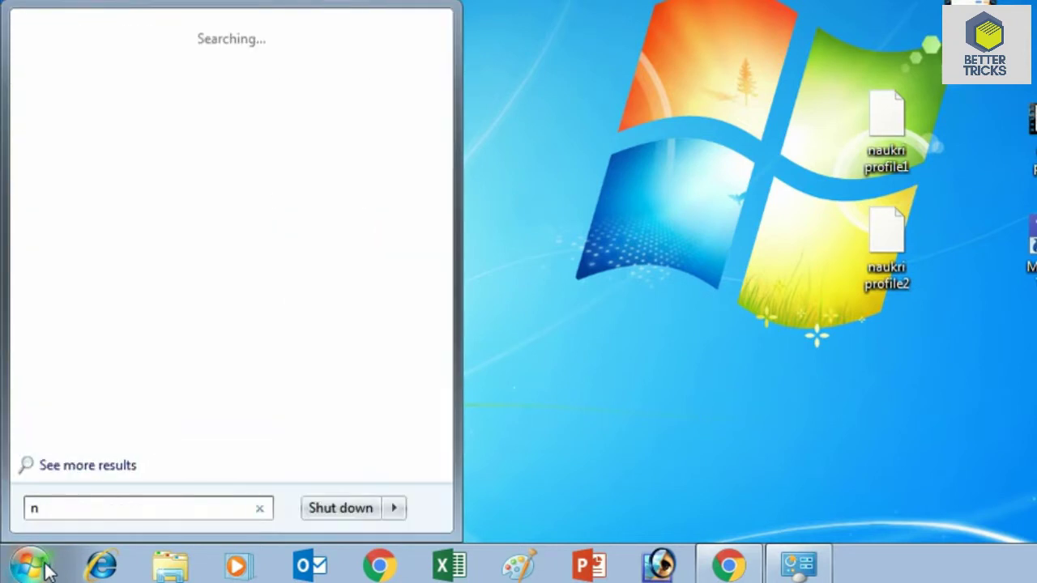
type("otifi")
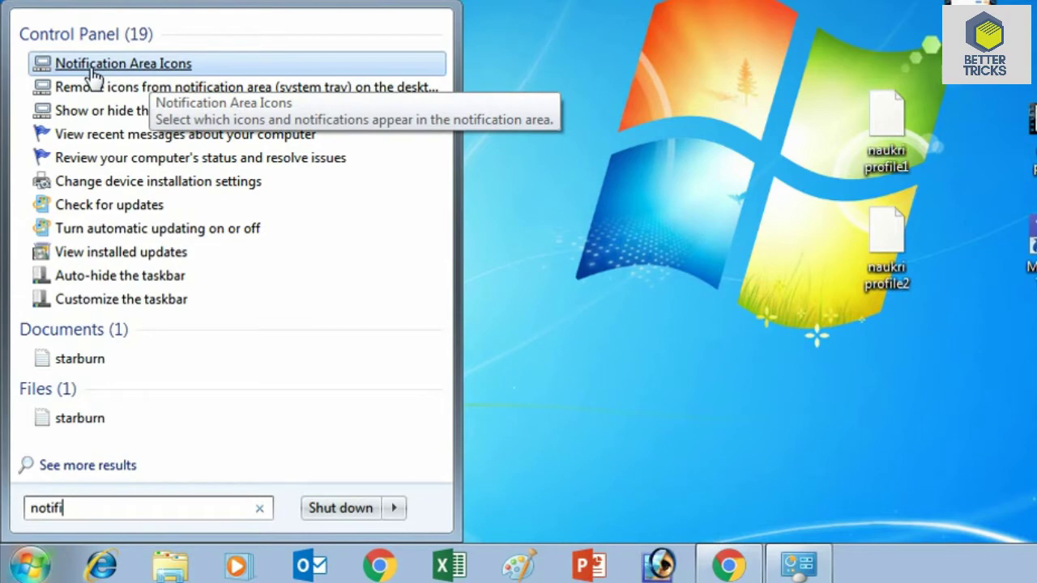
left_click(152, 71)
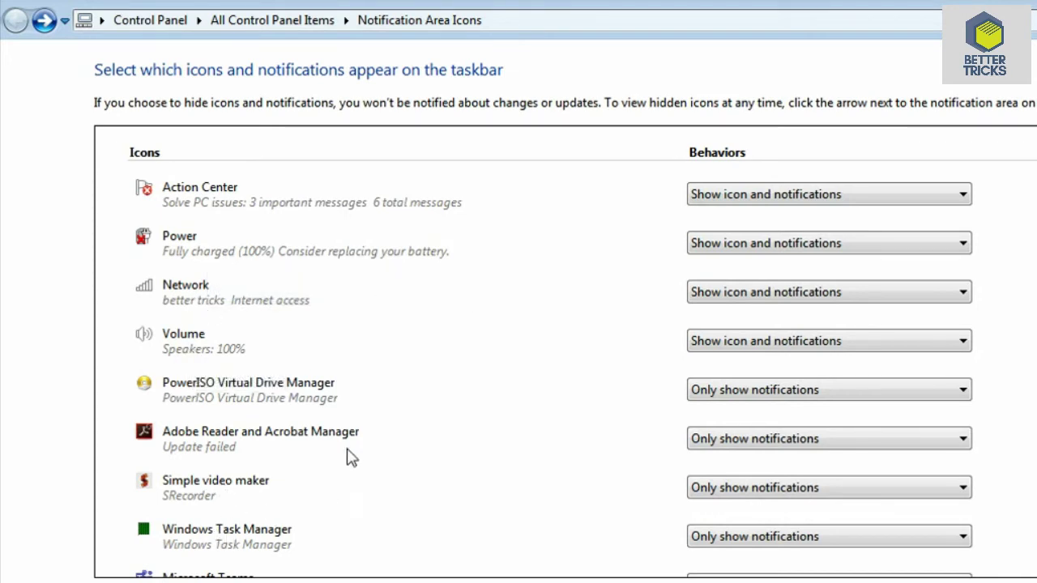
- Set Action Center, PowerISO Virtual Drive Manager and Simple video maker to "Hide icon and notifications" and save the settings
left_click(801, 191)
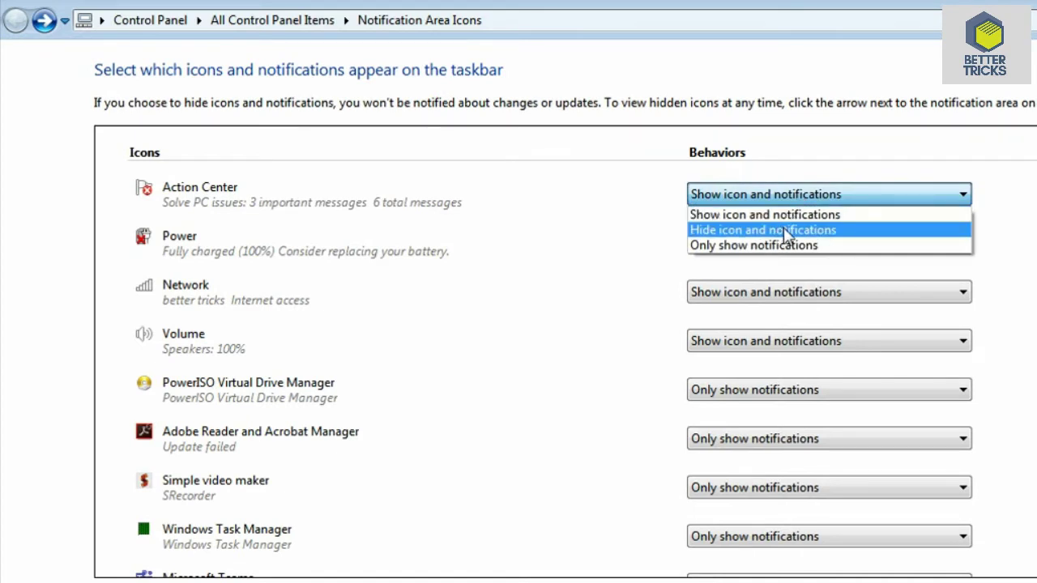
left_click(783, 229)
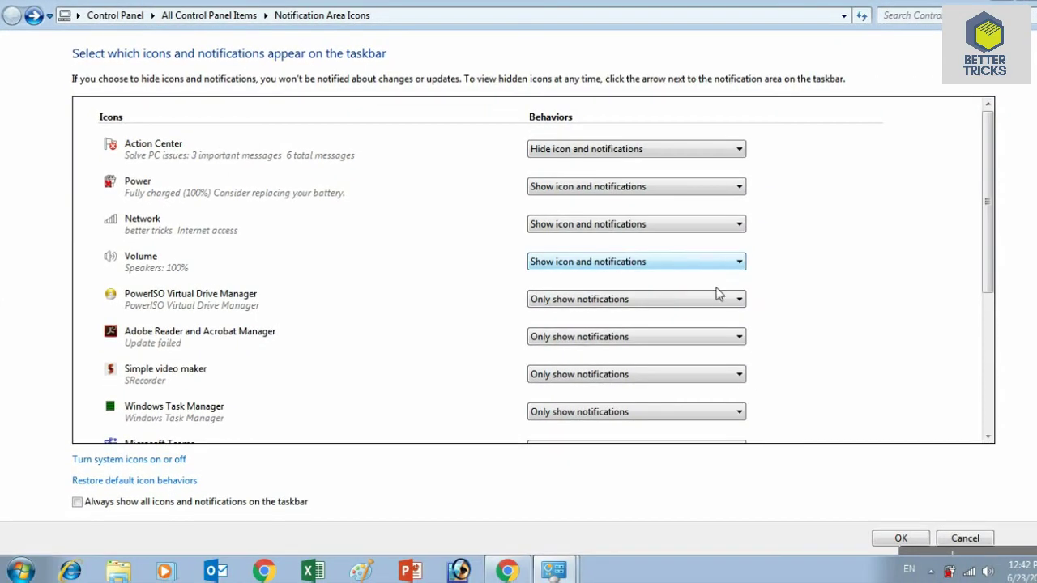
left_click(714, 306)
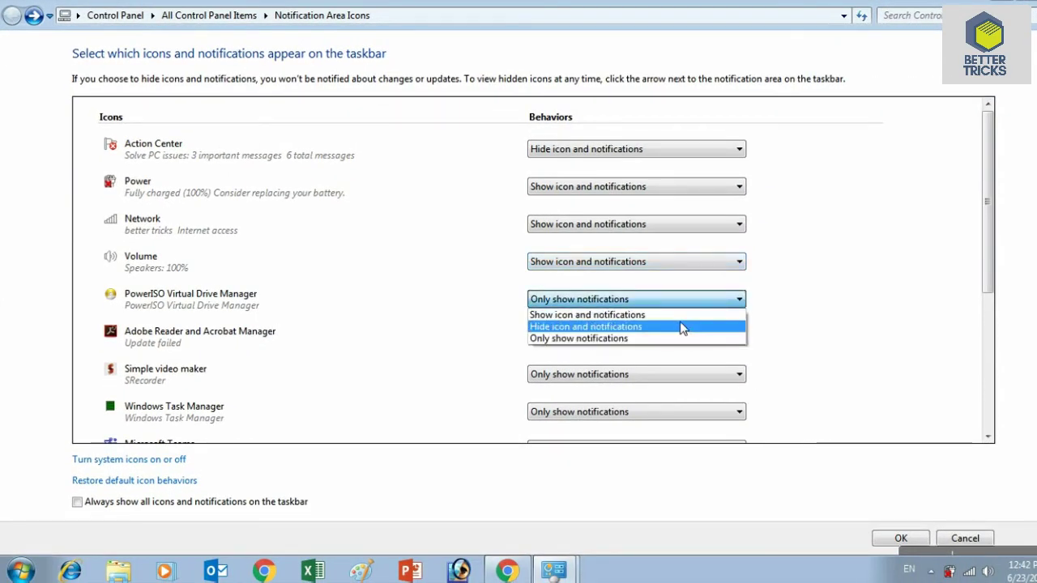
left_click(681, 327)
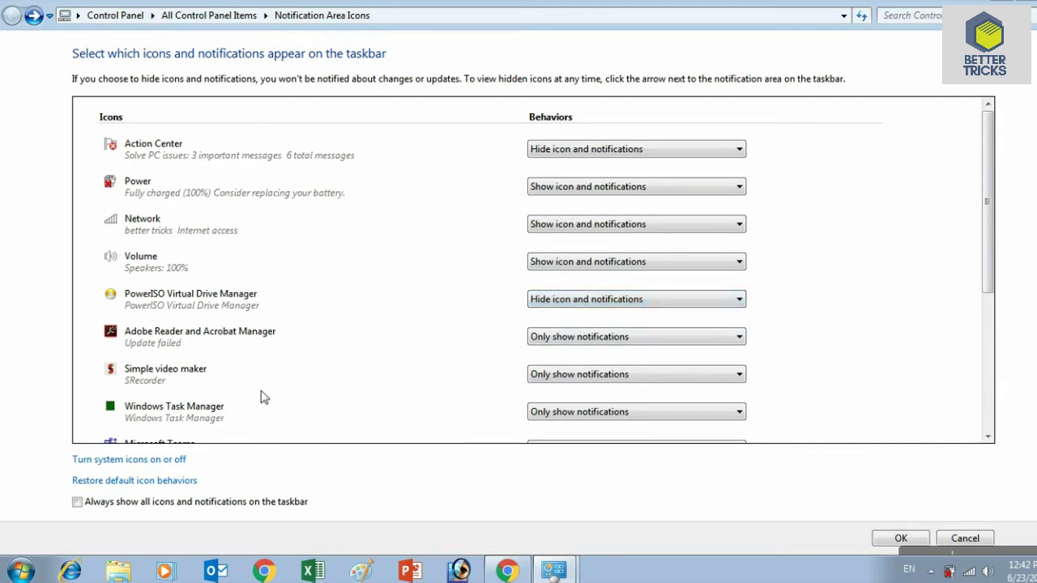
left_click(621, 384)
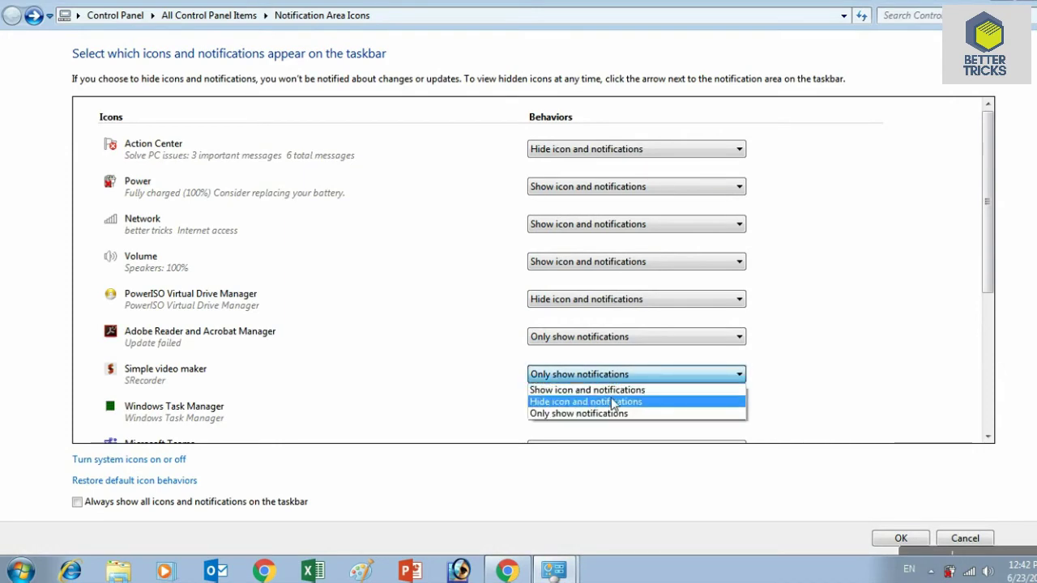
left_click(612, 399)
left_click(899, 539)
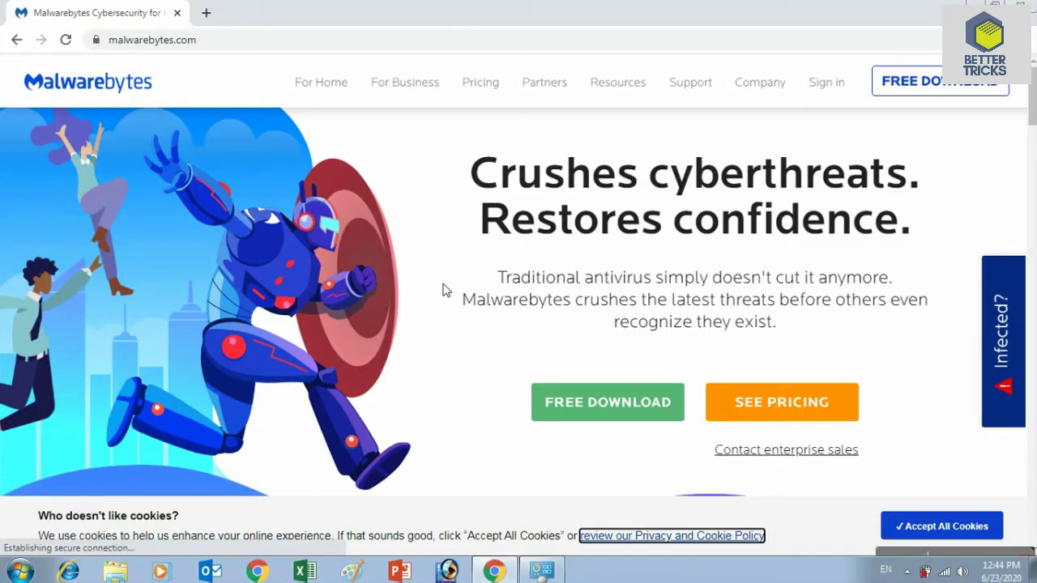
- Return to the "antimalwarebyte" search results and open the official Malwarebytes website result
key("alt+Left")
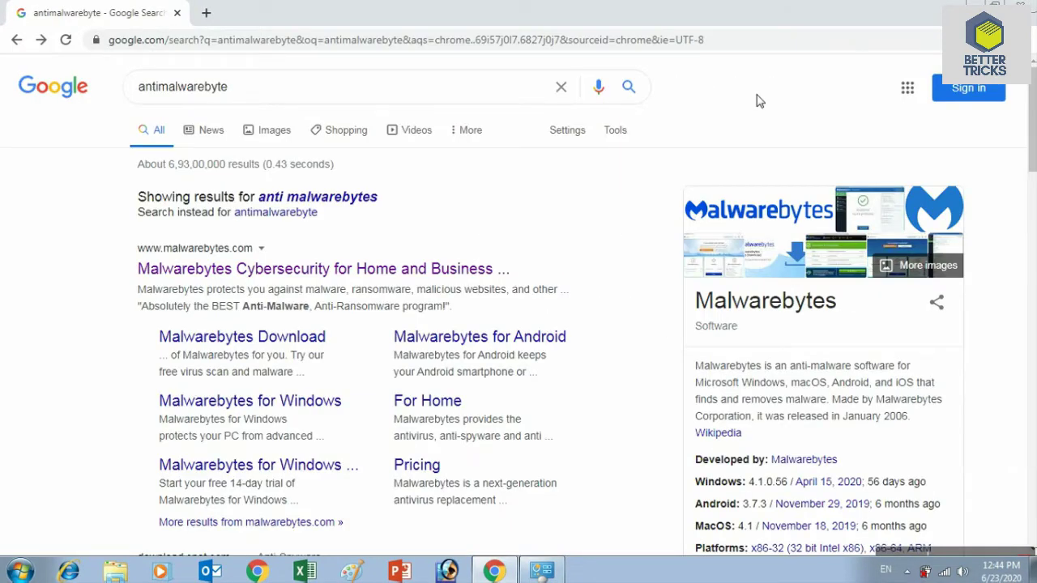
left_click(228, 279)
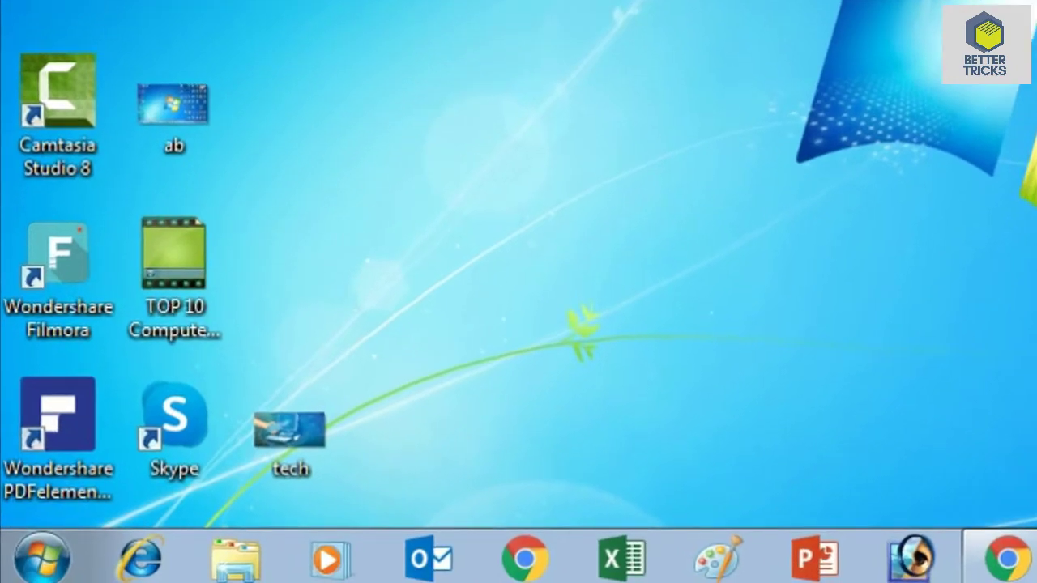
- Run prefetch to open the Windows Prefetch folder
key("super+r")
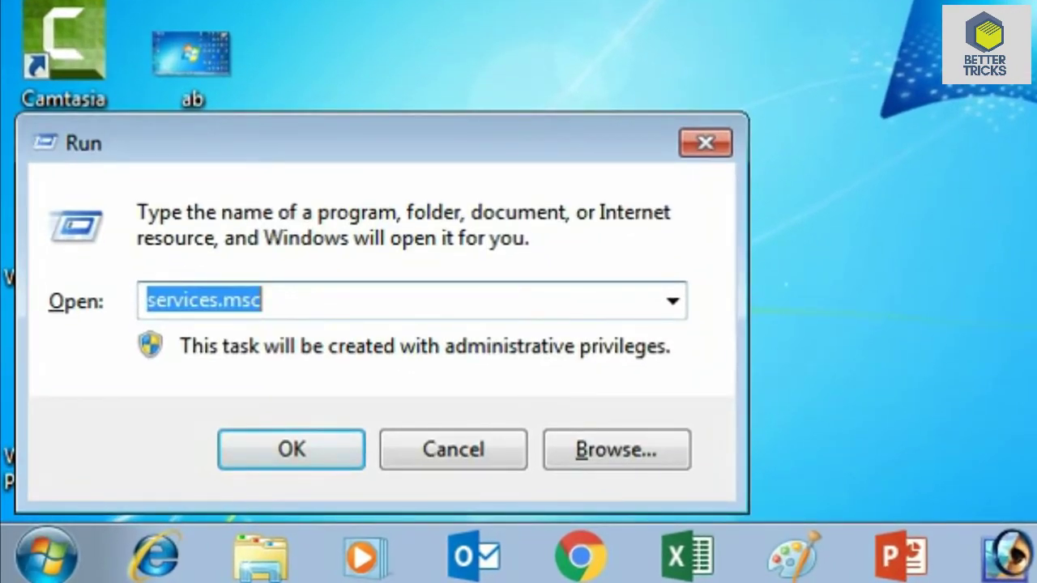
type("fre")
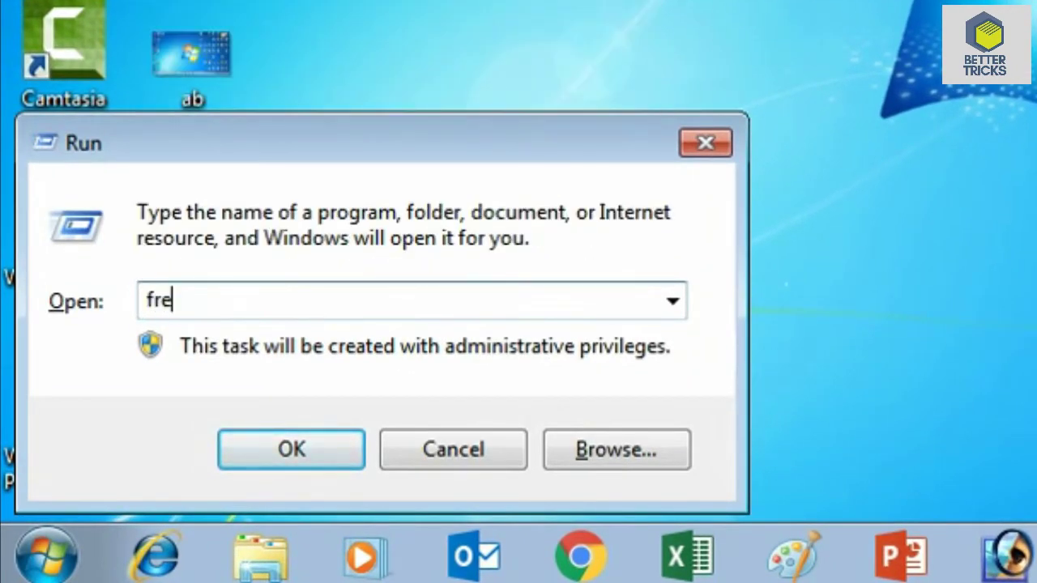
type("fetch")
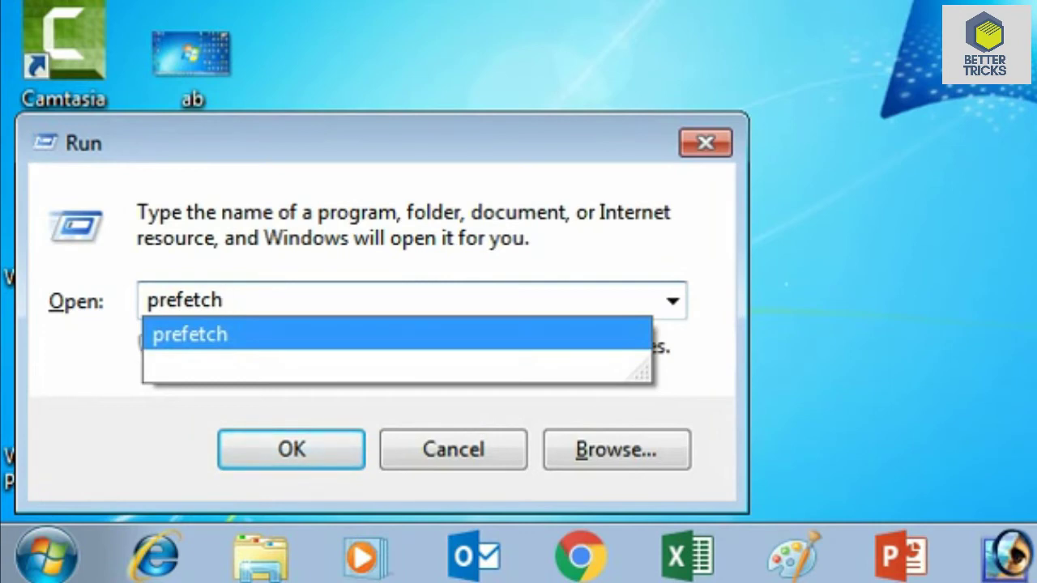
key("Return")
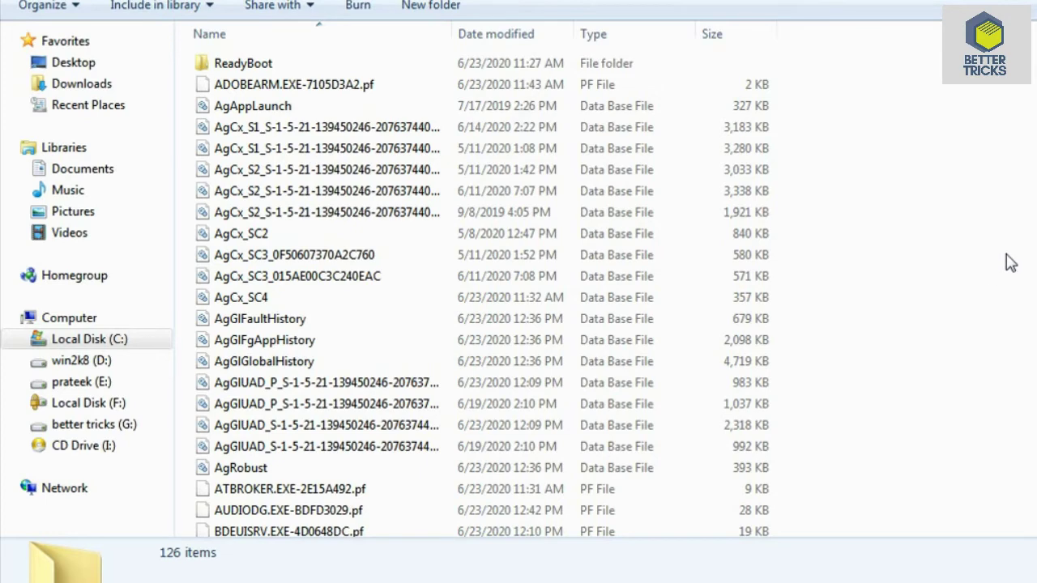
- Delete all items in the Prefetch folder, confirming the deletion, and close the folder window
key("ctrl+a")
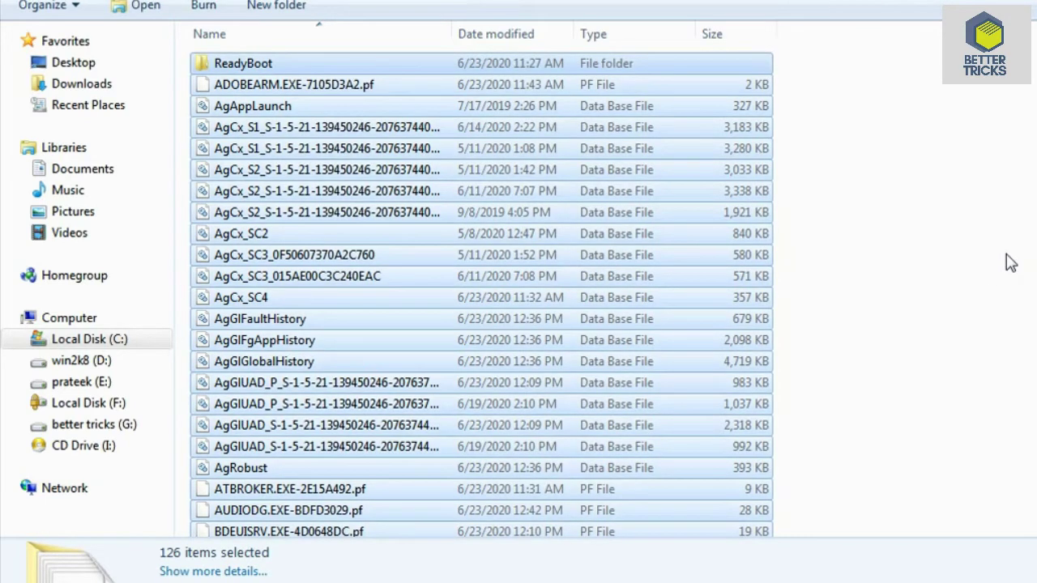
right_click(678, 237)
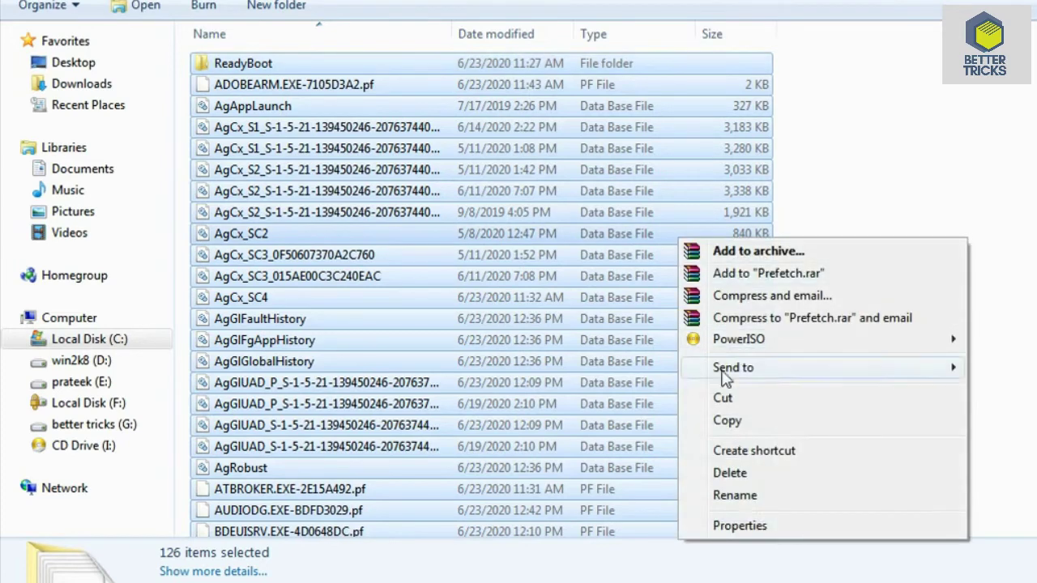
left_click(728, 473)
left_click(761, 326)
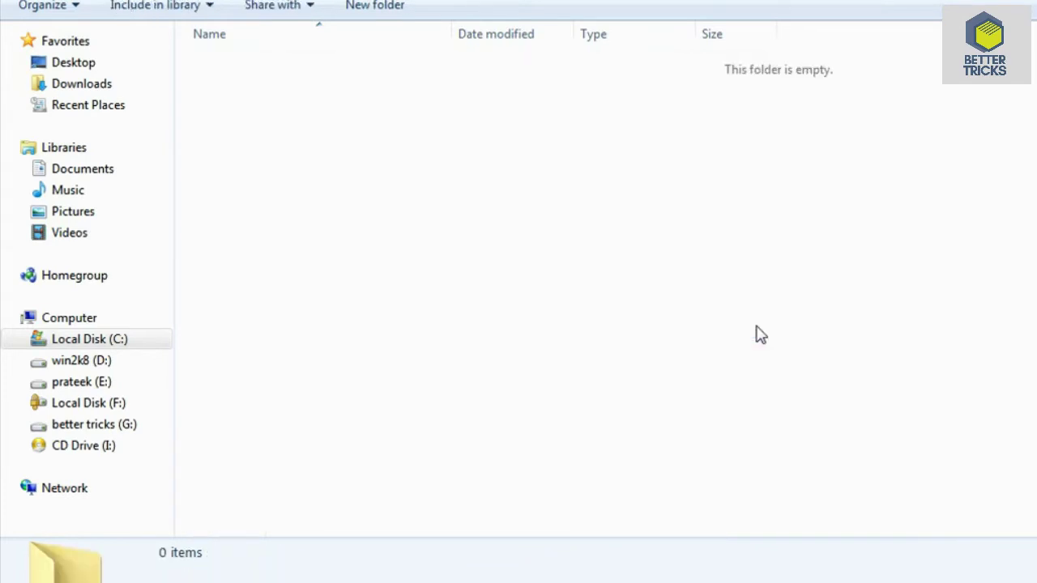
left_click(935, 7)
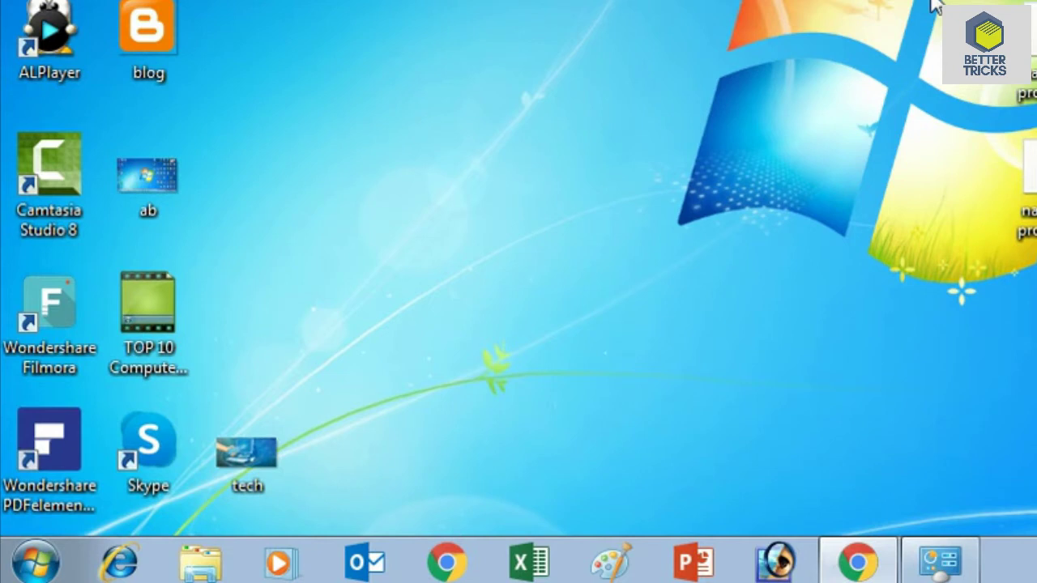
- Run temp to open the Windows Temp folder
key("super+r")
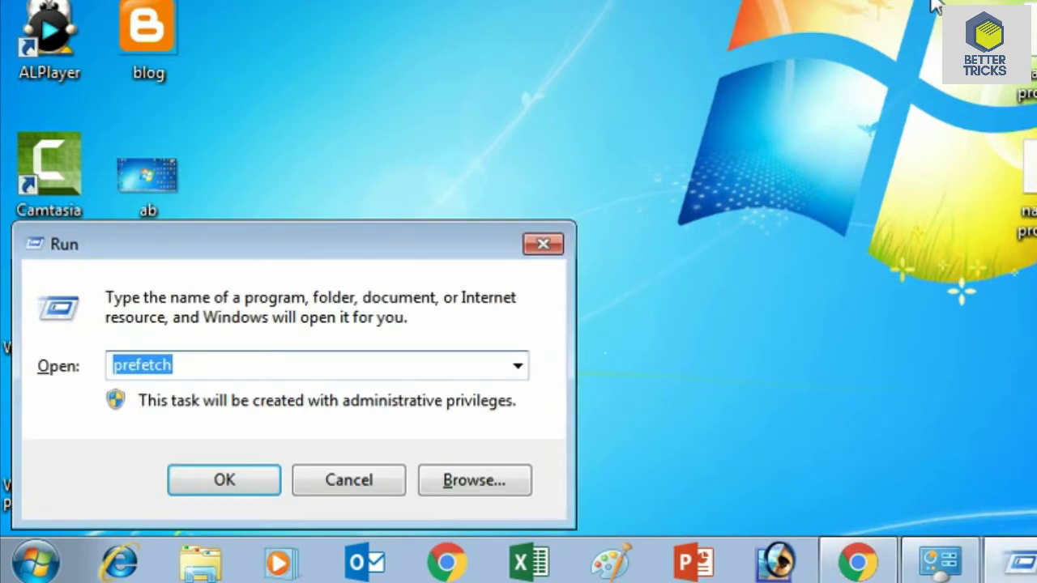
type("te")
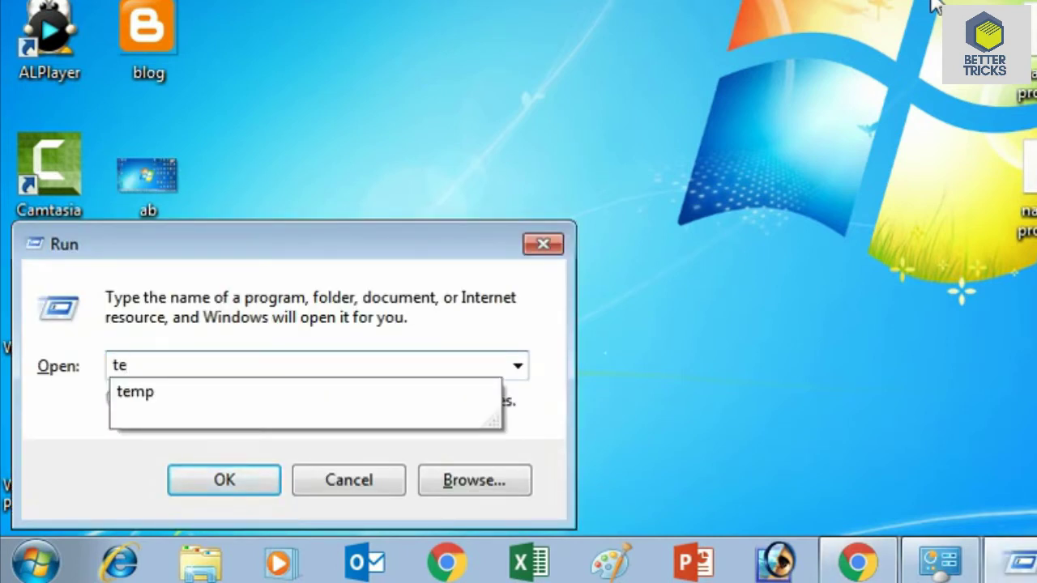
key("Down")
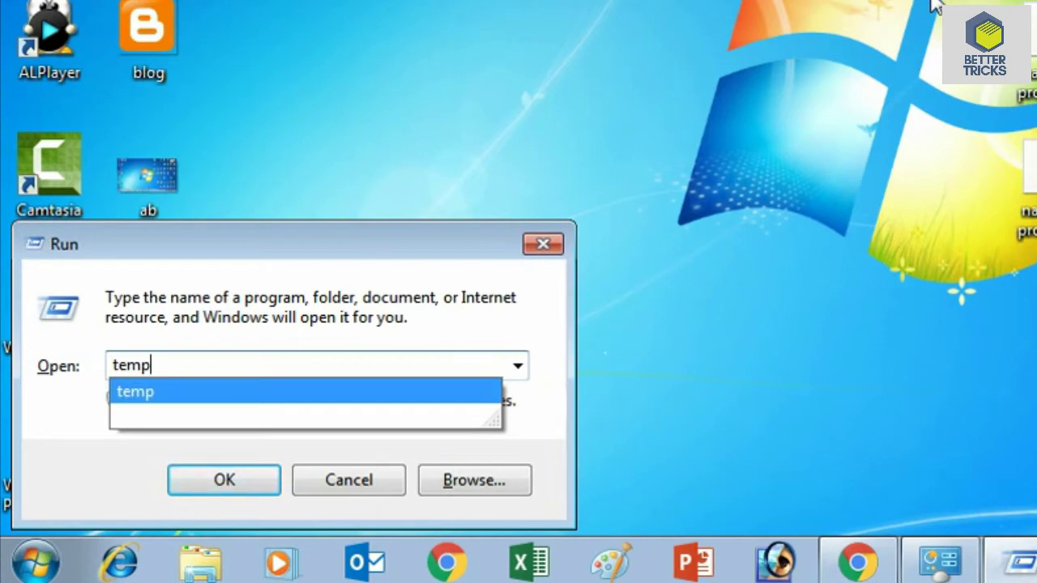
key("Return")
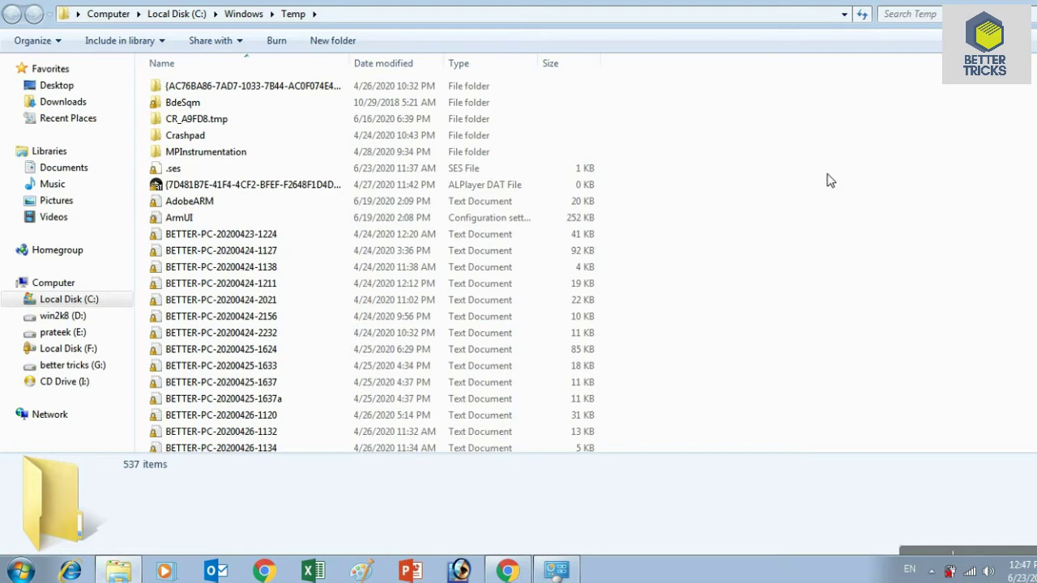
- Delete all items in the Temp folder, skipping every file in use, and close the folder window
key("ctrl+a")
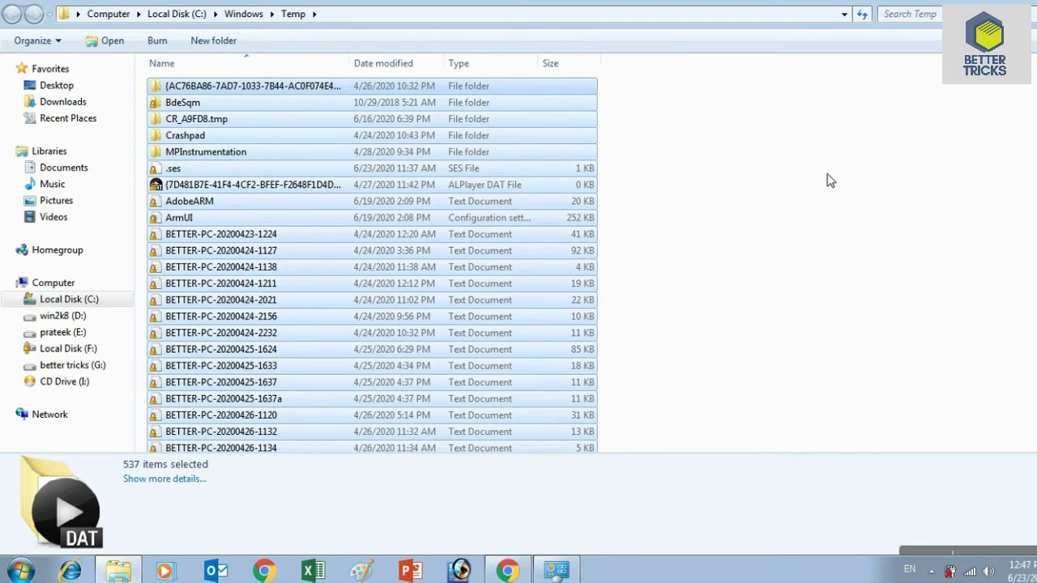
right_click(523, 234)
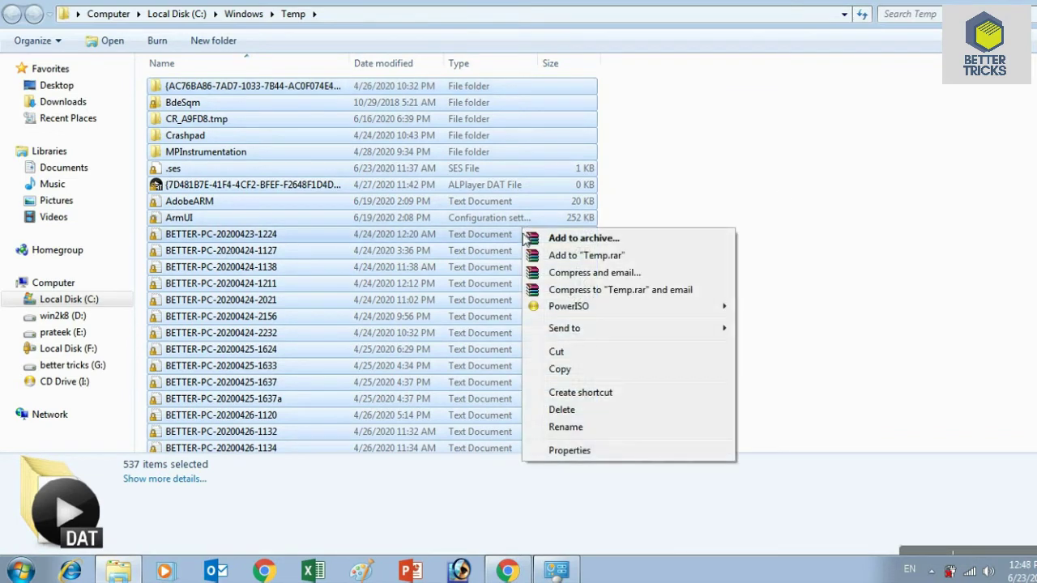
left_click(561, 411)
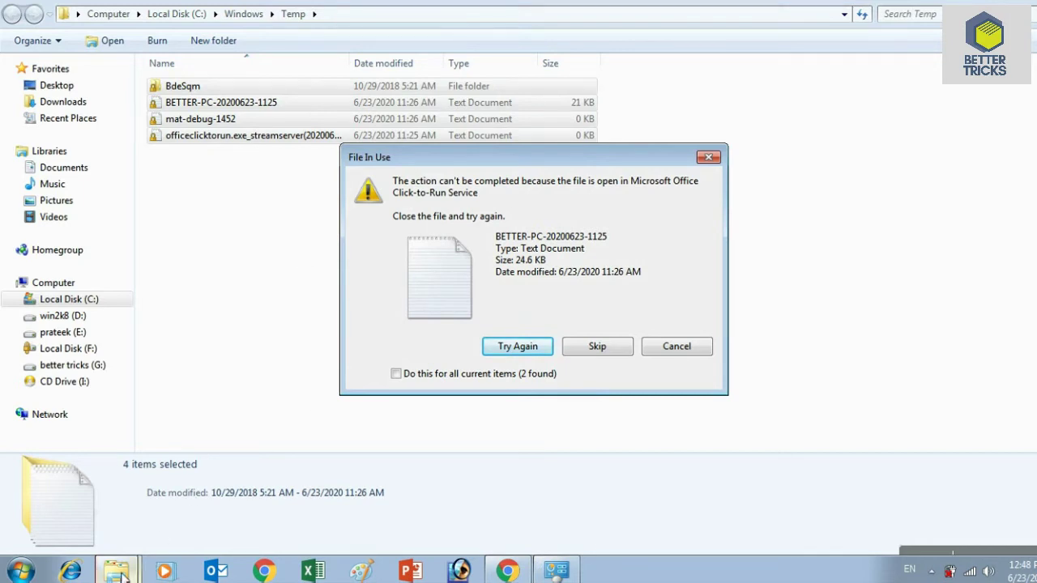
mouse_move(126, 575)
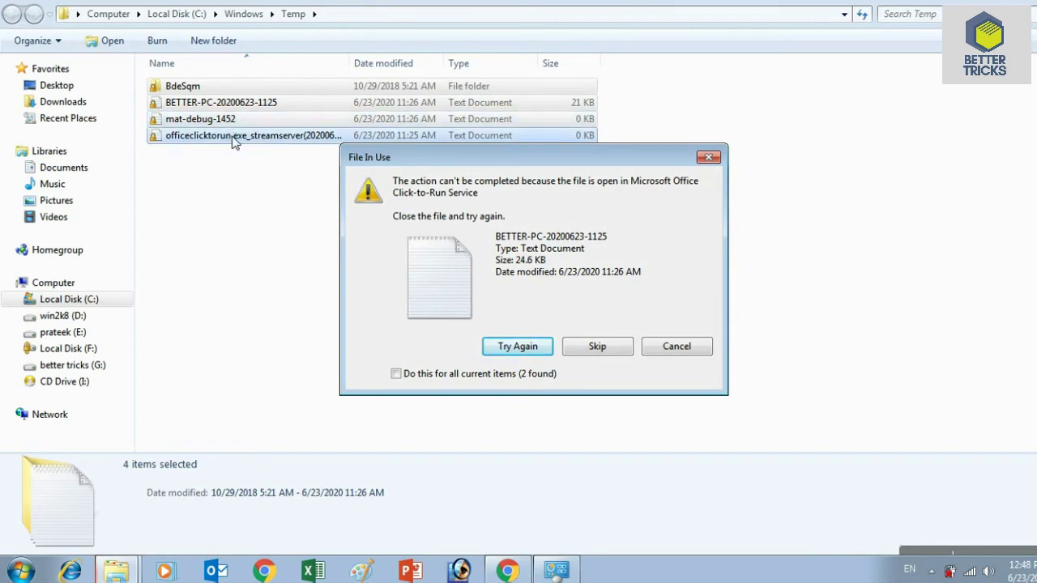
key("s")
left_click(438, 378)
left_click(606, 345)
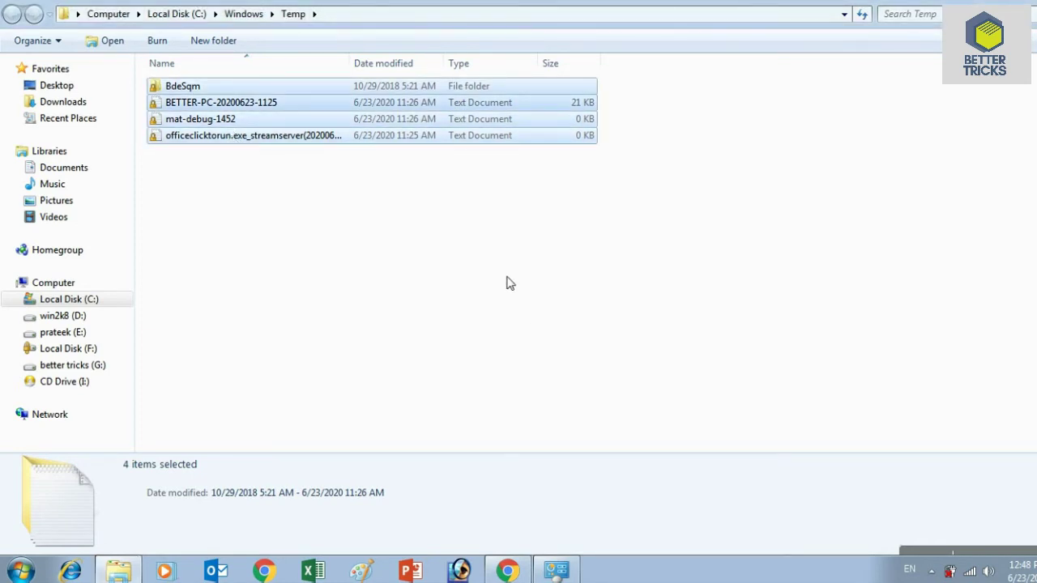
left_click(440, 178)
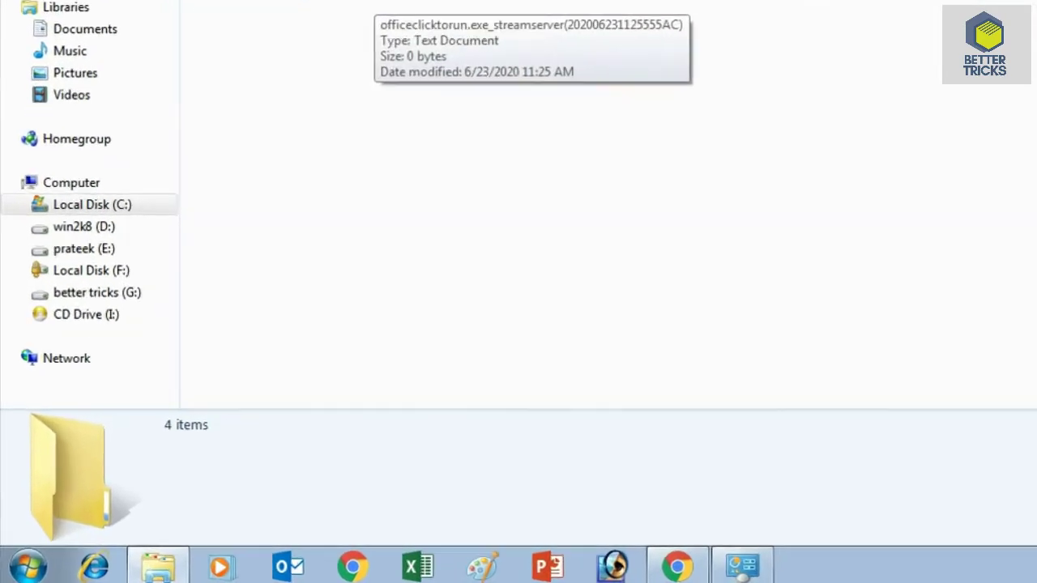
left_click(895, 70)
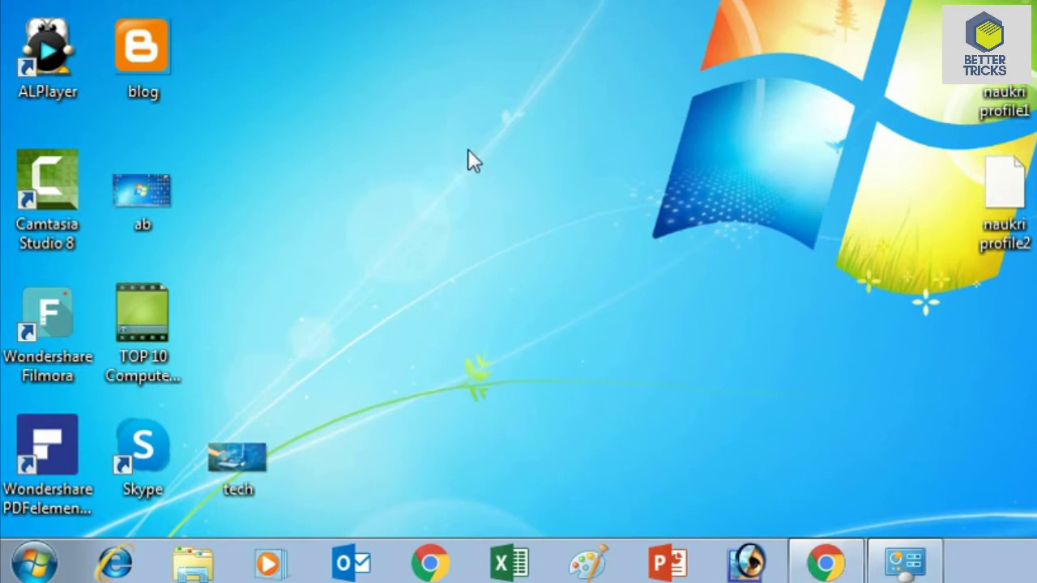
- Launch Disk Cleanup through the Run dialog and select drive C: as the drive to clean up
key("super+r")
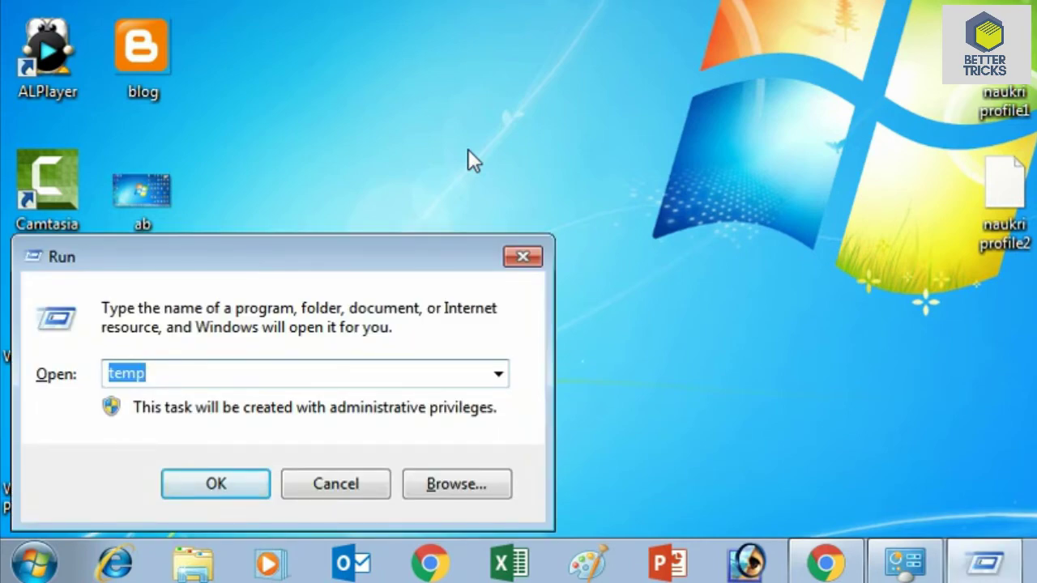
type("cle")
key("Down")
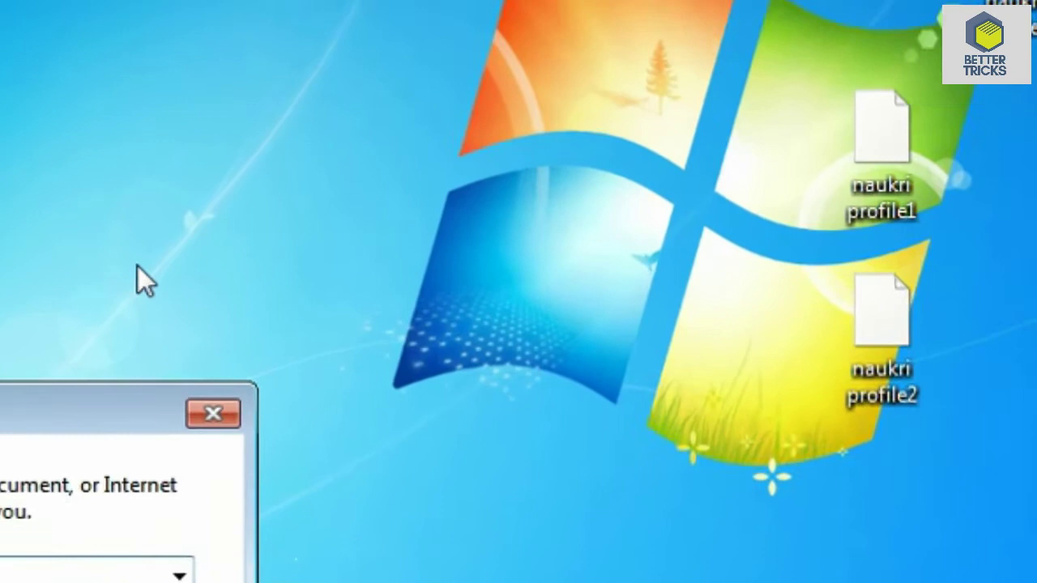
key("Return")
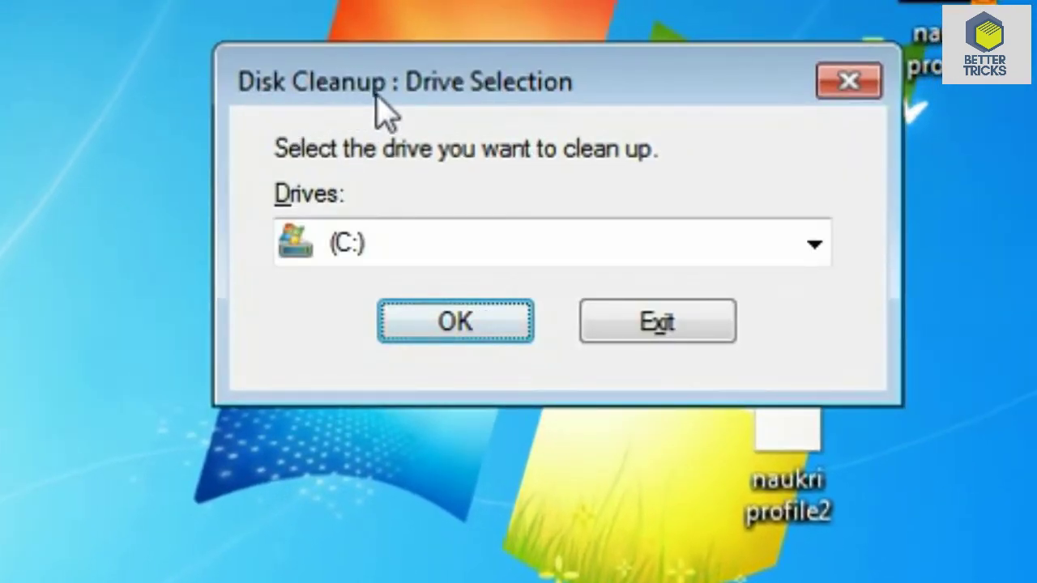
left_click(810, 253)
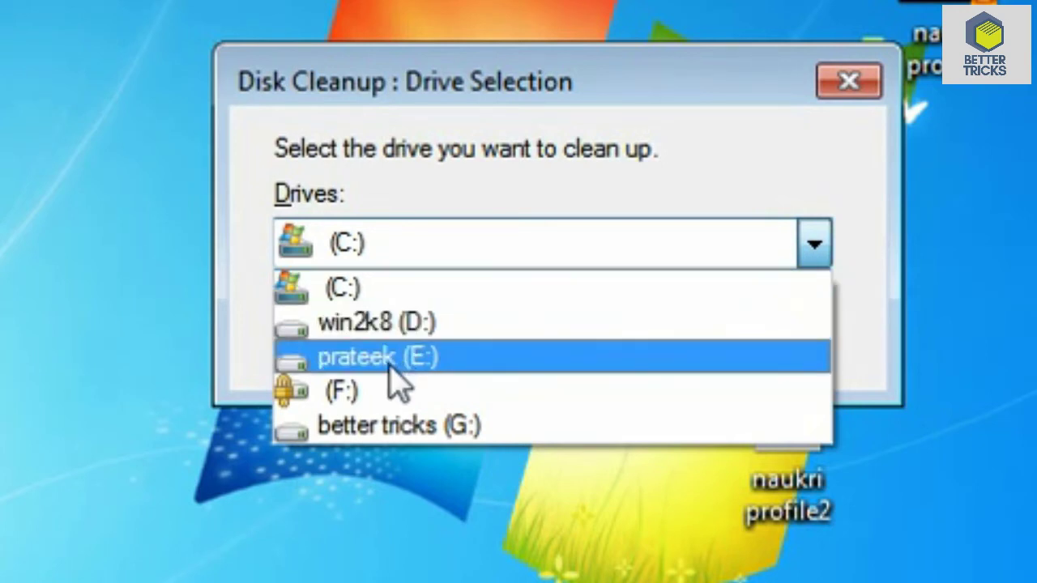
left_click(351, 293)
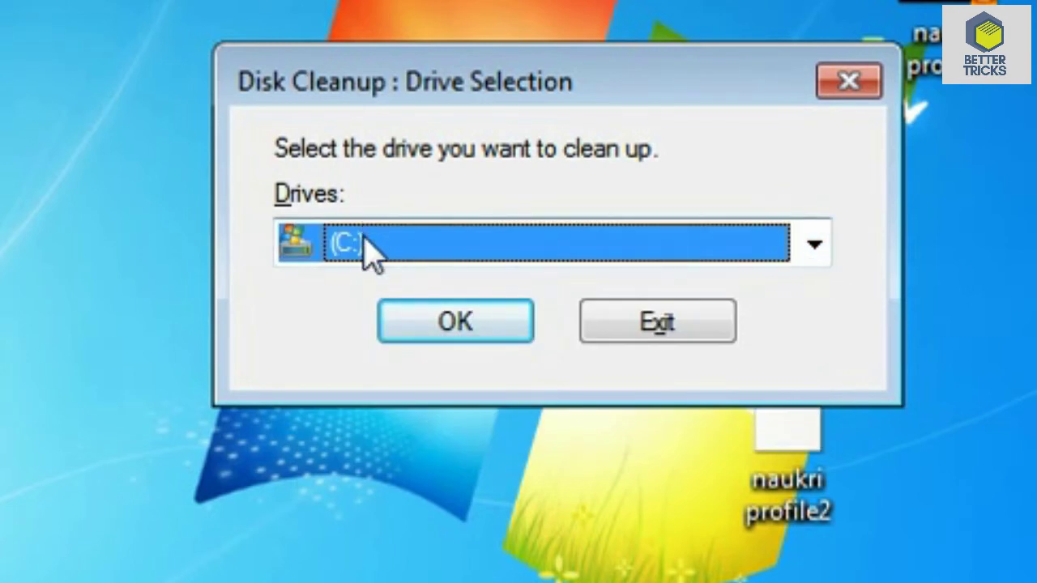
- Scan drive C: with Disk Cleanup, review the checked file categories, and permanently delete all of the checked files
left_click(478, 338)
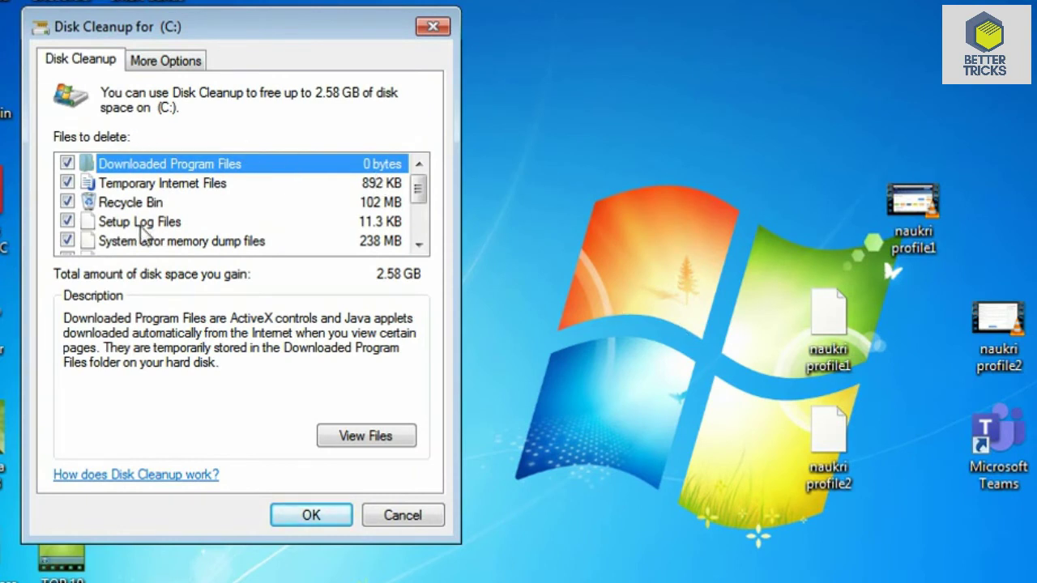
left_click_drag(421, 199, 423, 224)
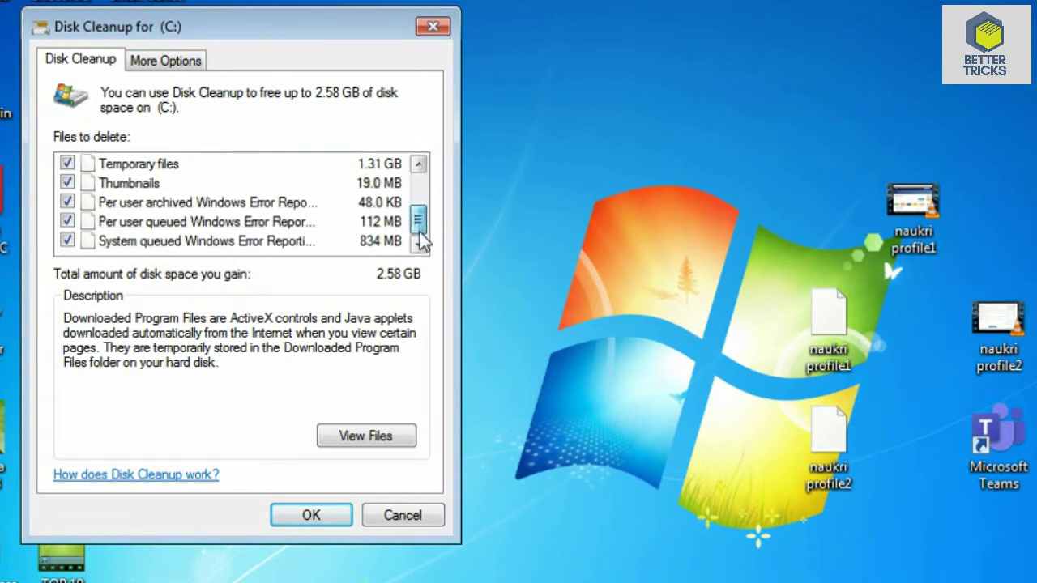
left_click(344, 518)
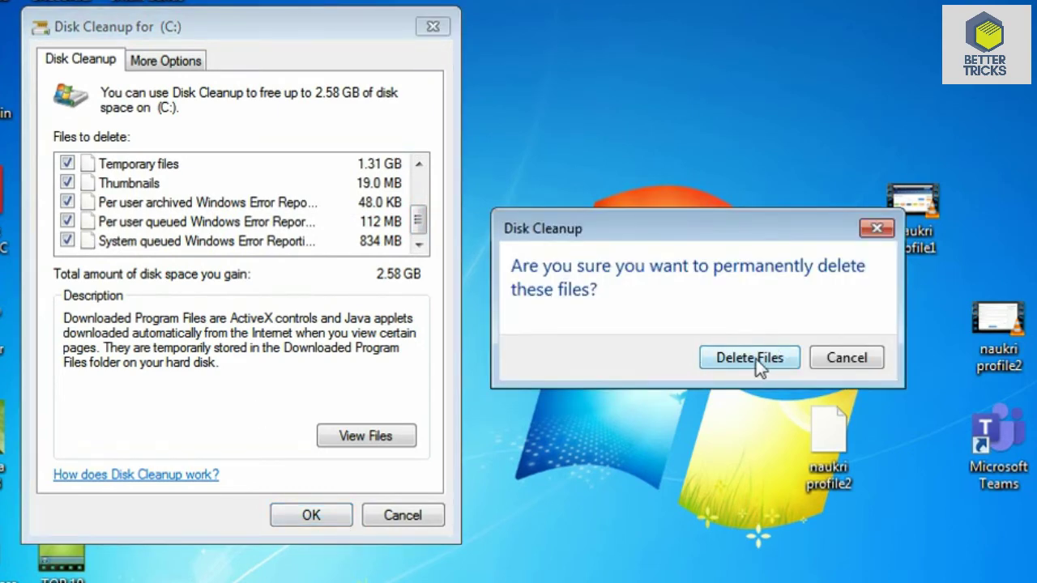
left_click(756, 359)
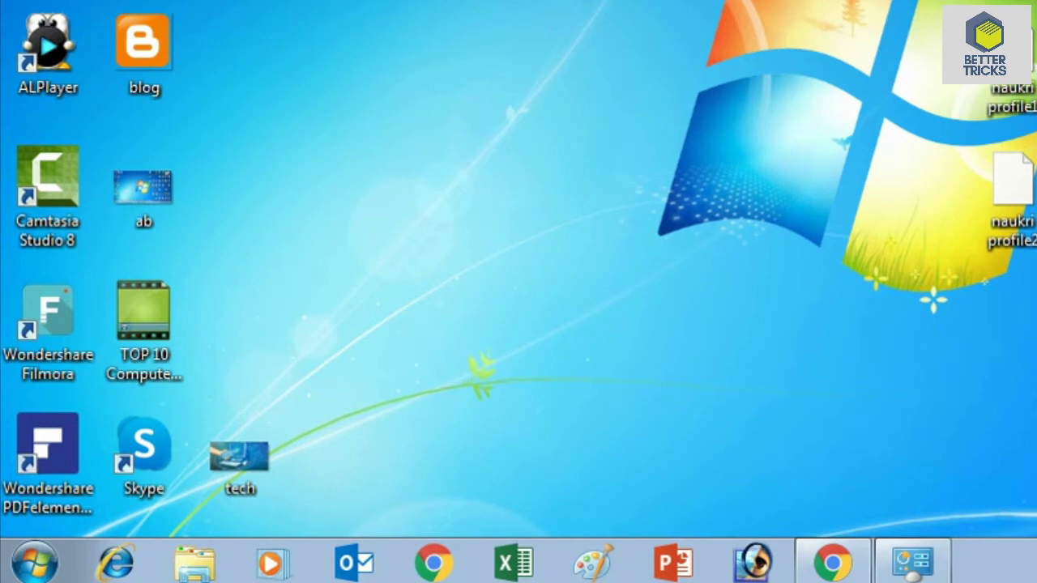
- Search for event and open Event Viewer
left_click(30, 570)
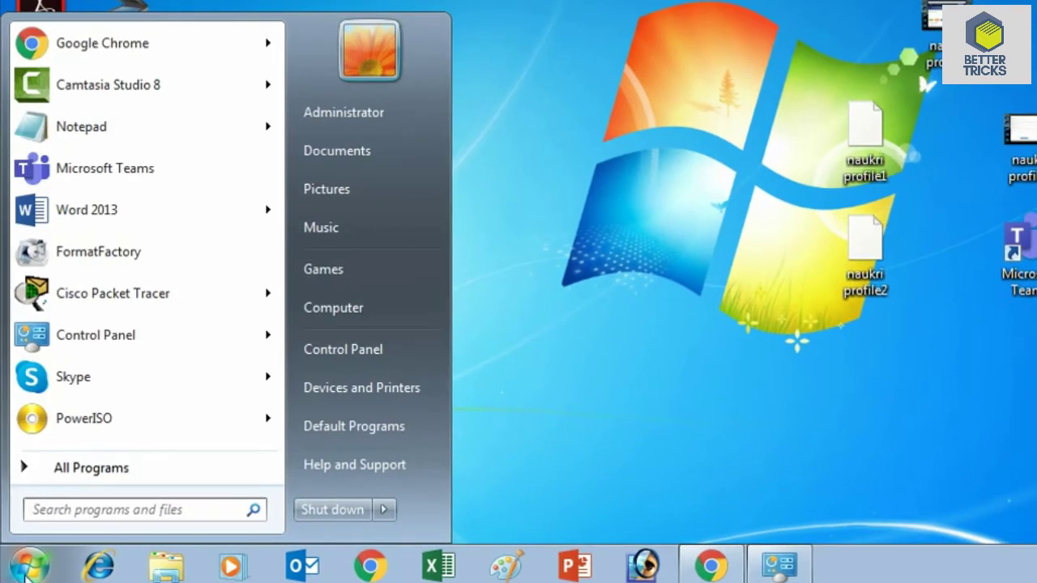
type("event")
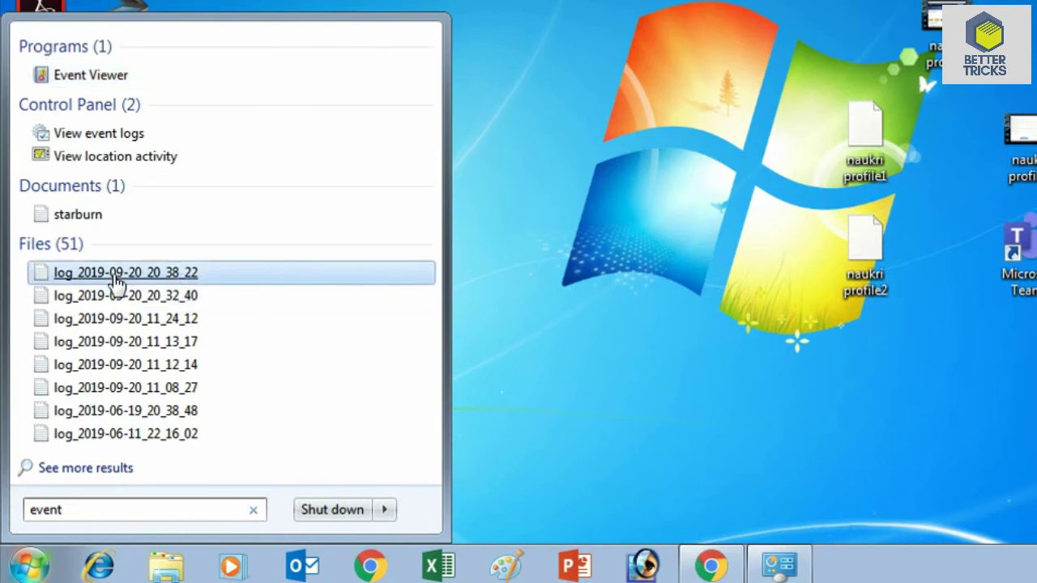
left_click(106, 81)
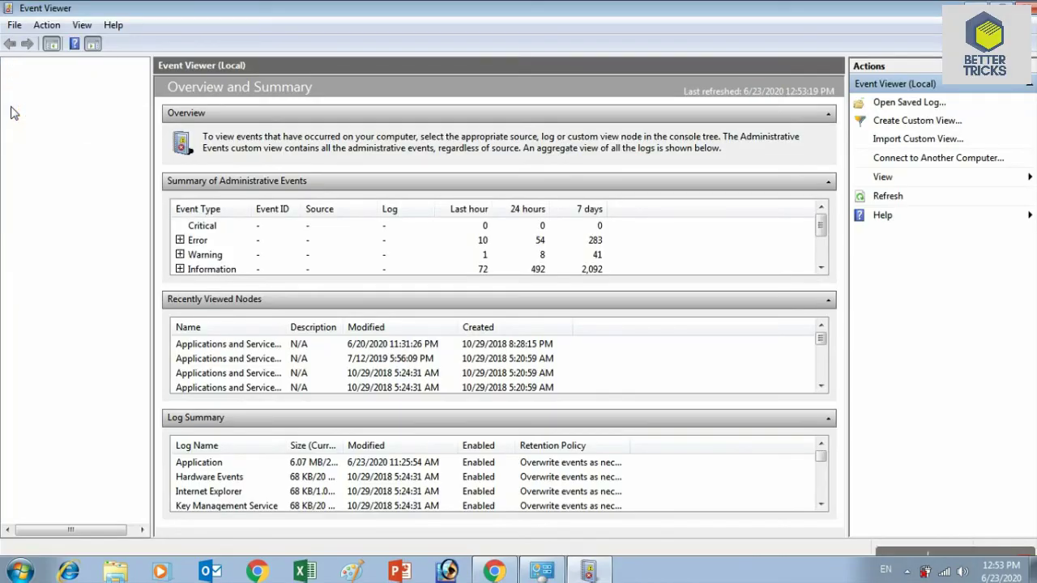
- Expand Windows Logs and clear the Application log without saving its contents
left_click(9, 106)
left_click(70, 121)
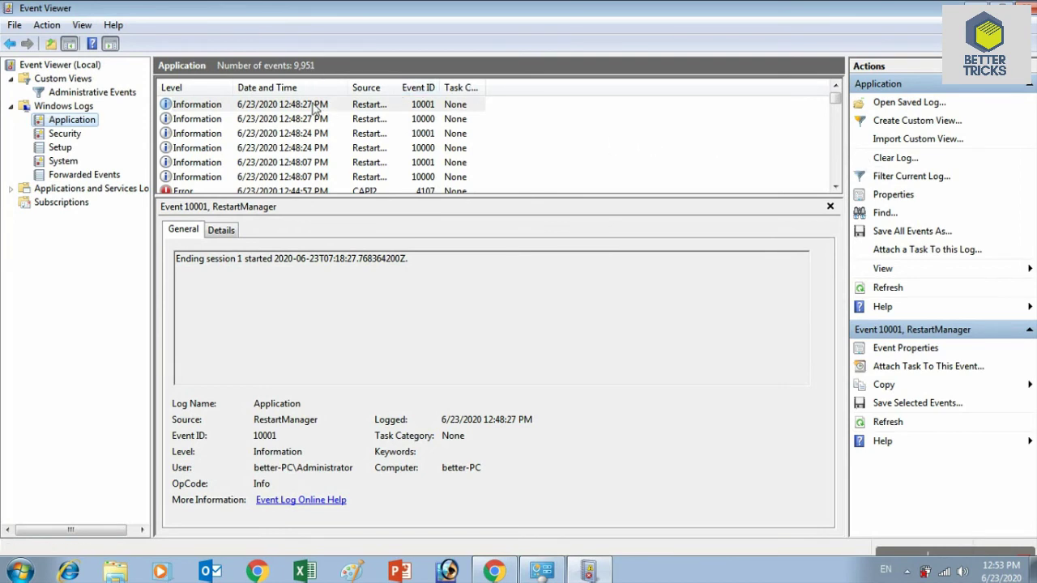
left_click(892, 167)
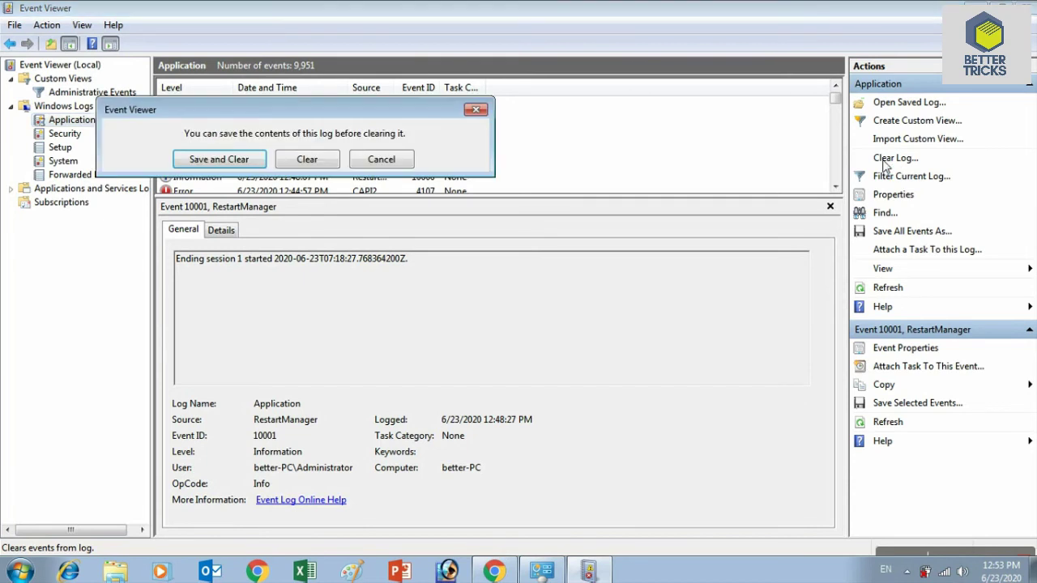
left_click(312, 162)
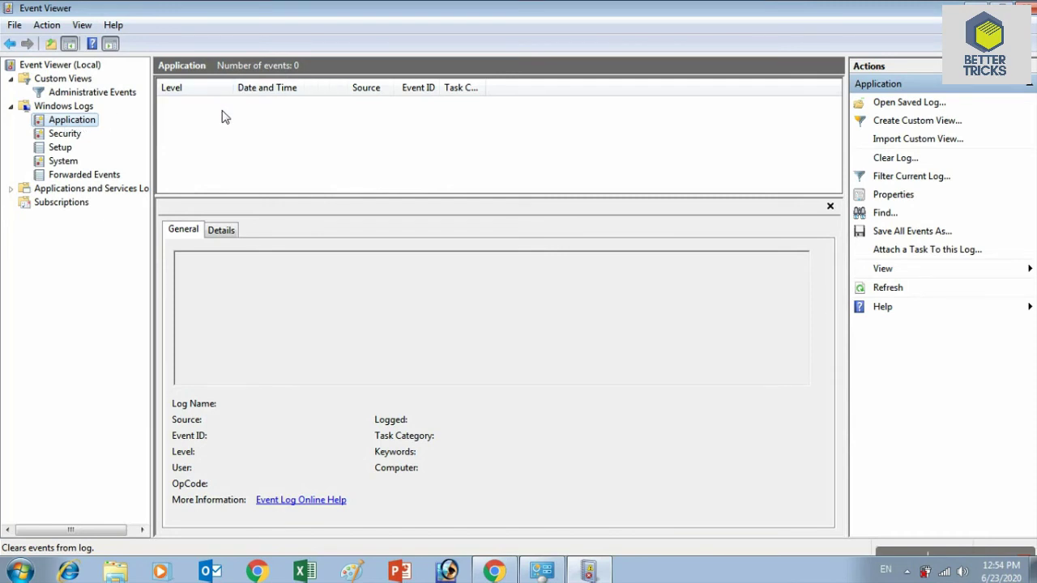
- Clear the Security log under Windows Logs without saving its contents
left_click(59, 135)
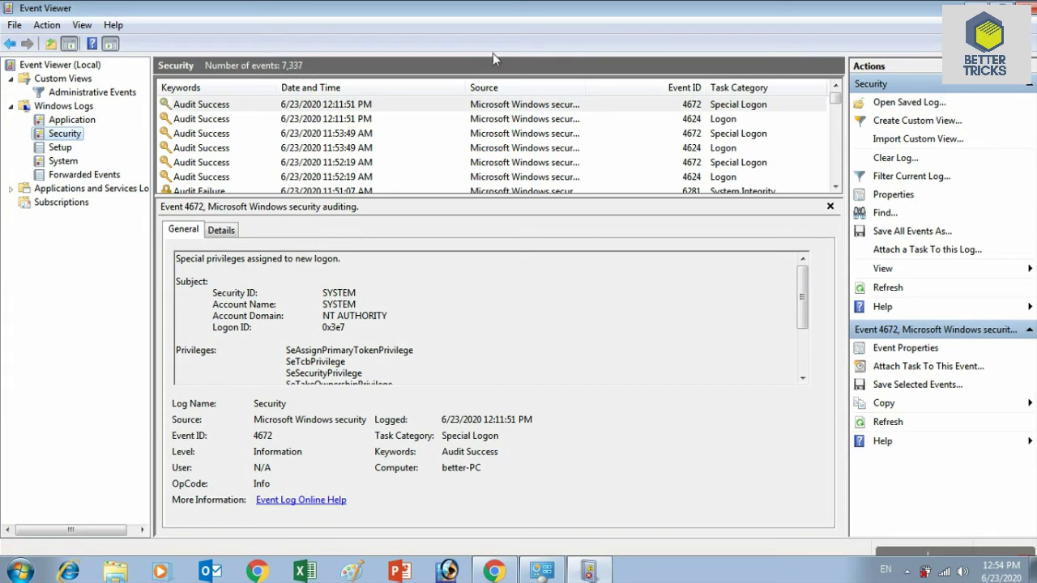
left_click(887, 162)
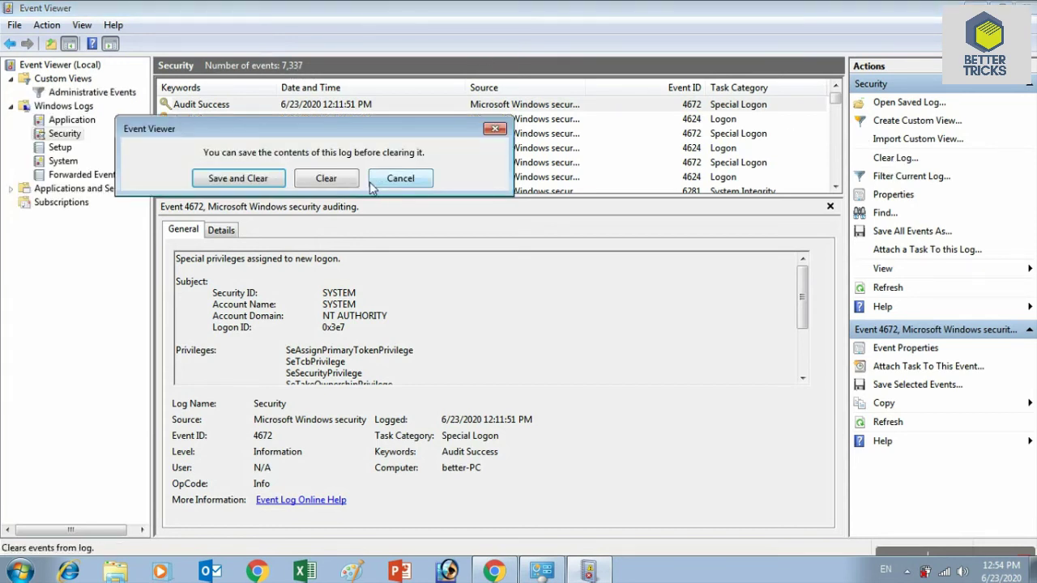
left_click(326, 178)
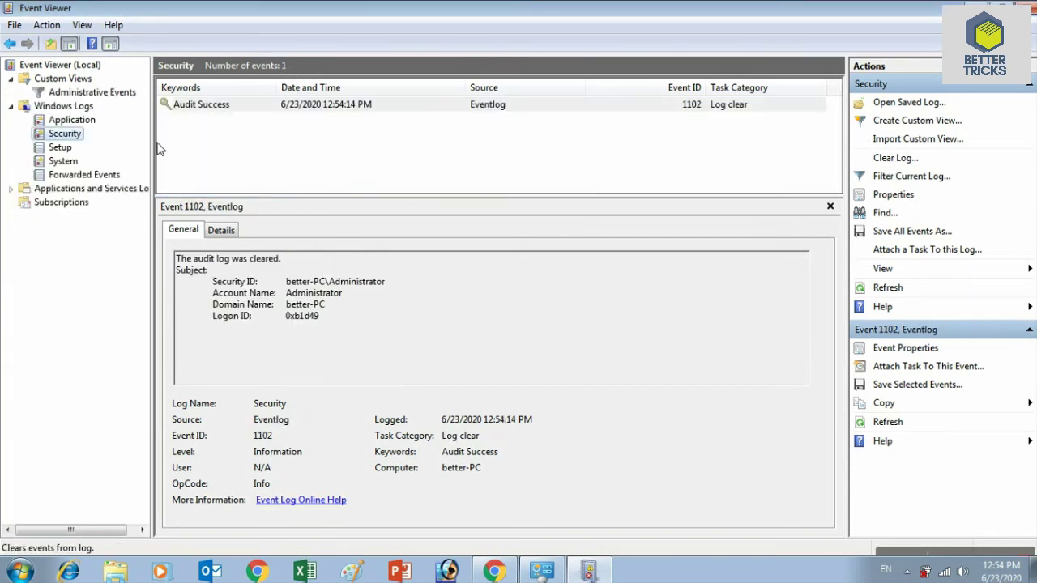
- Clear the Setup log under Windows Logs without saving its contents
left_click(61, 149)
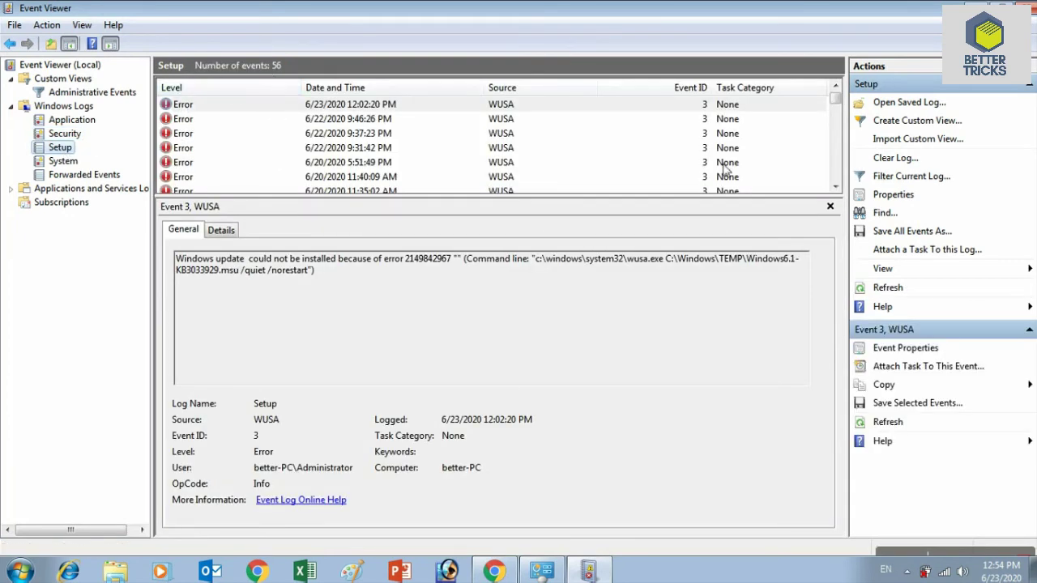
left_click(889, 157)
left_click(332, 199)
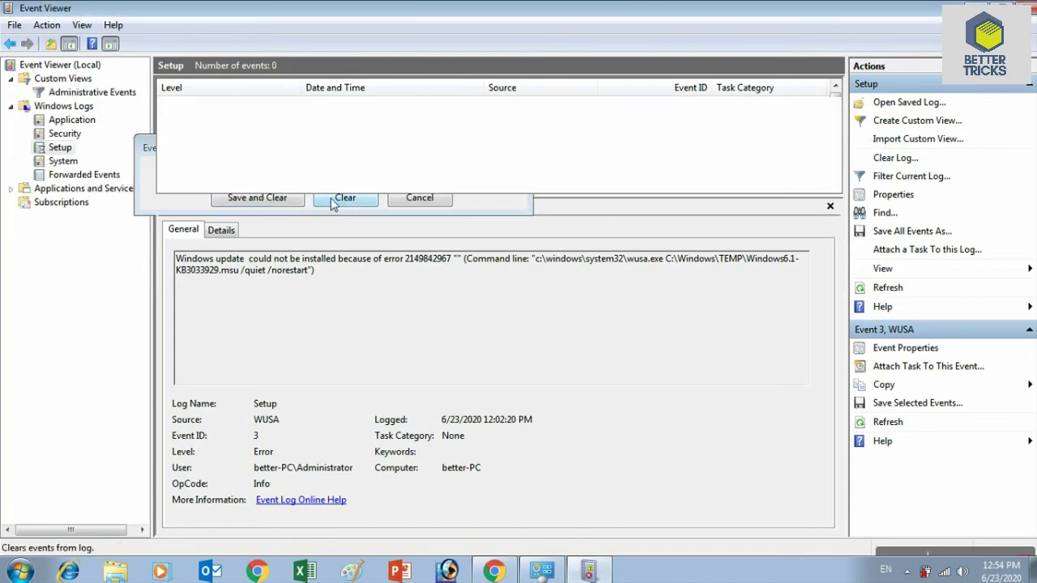
- Clear all events from the System log under Windows Logs
left_click(62, 162)
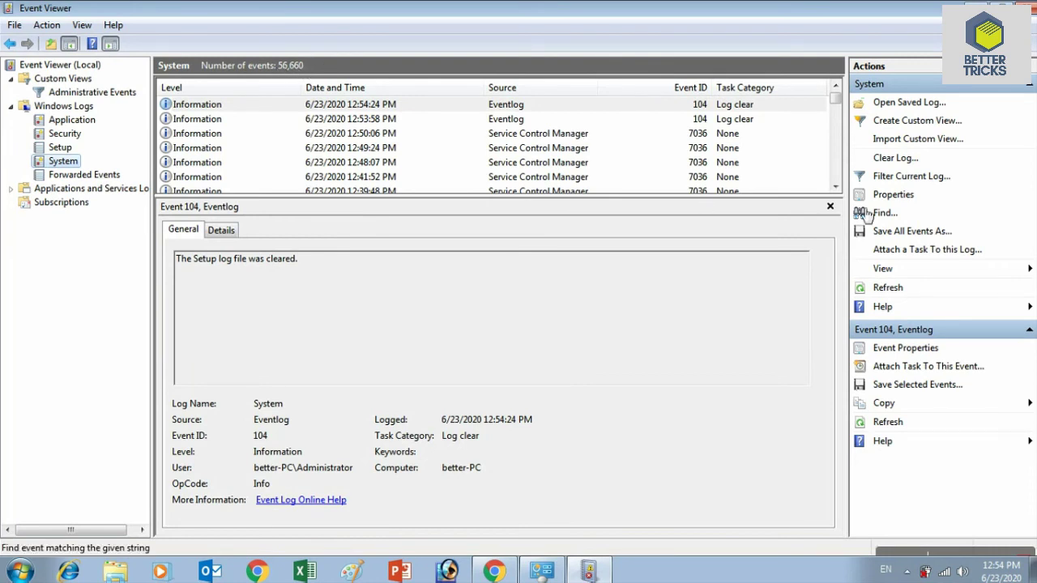
left_click(905, 159)
left_click(230, 83)
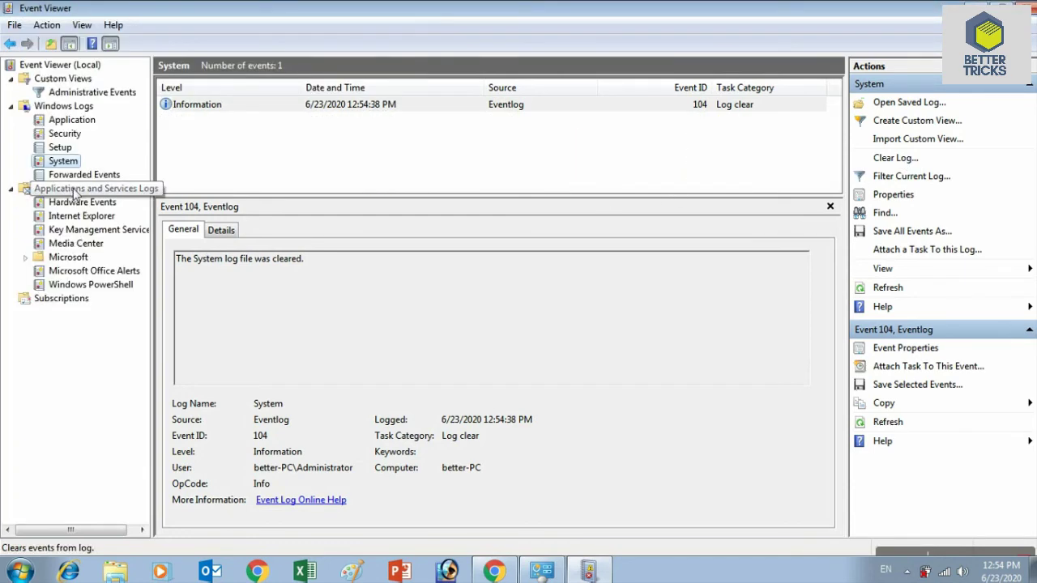
- Check the Hardware Events, Internet Explorer and Microsoft Office Alerts logs under Applications and Services Logs
left_click(56, 204)
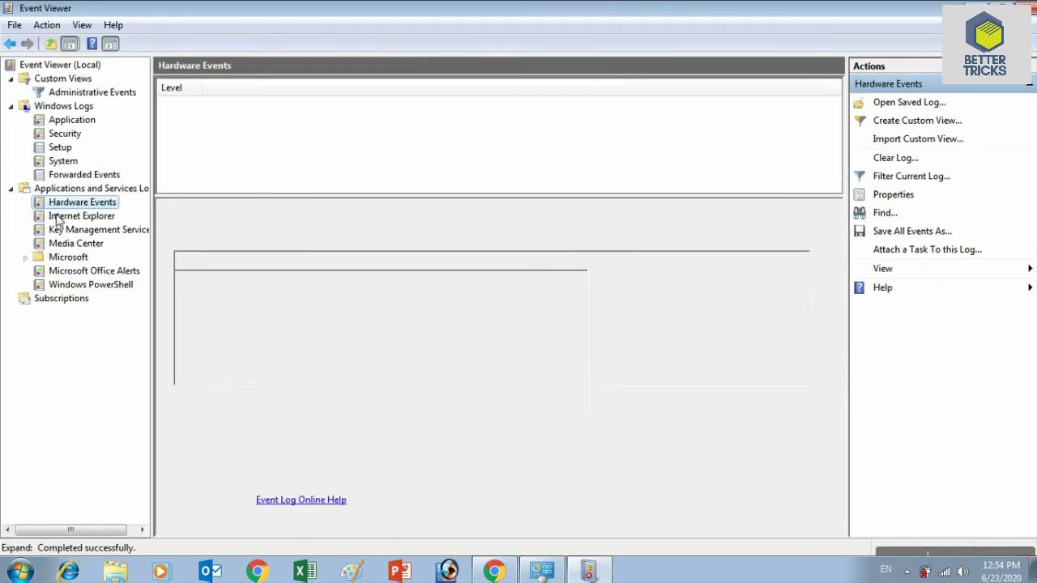
left_click(57, 216)
left_click(81, 270)
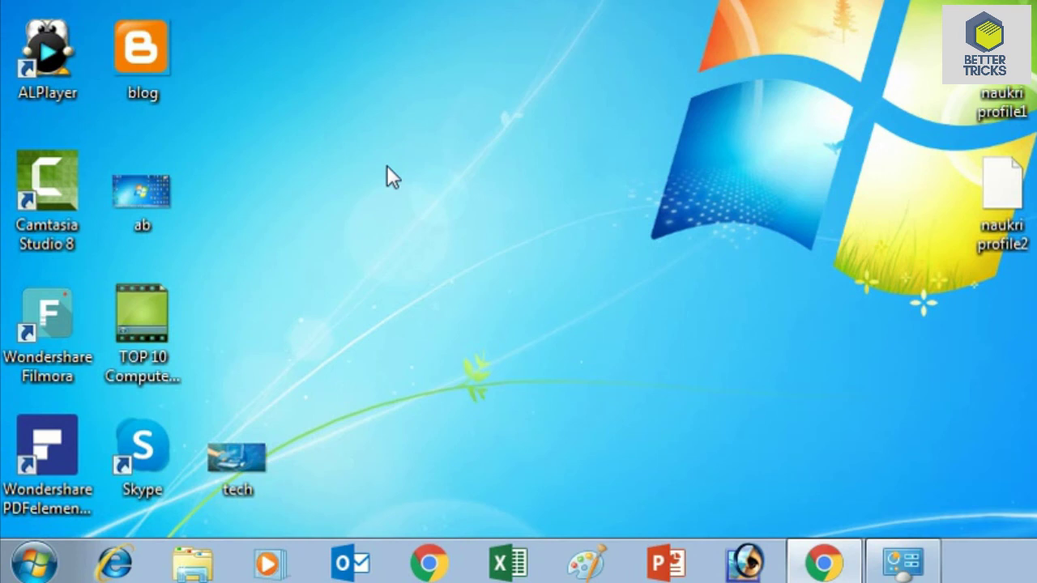
- View the list of installed programs from the Computer window, and close it
left_click(32, 563)
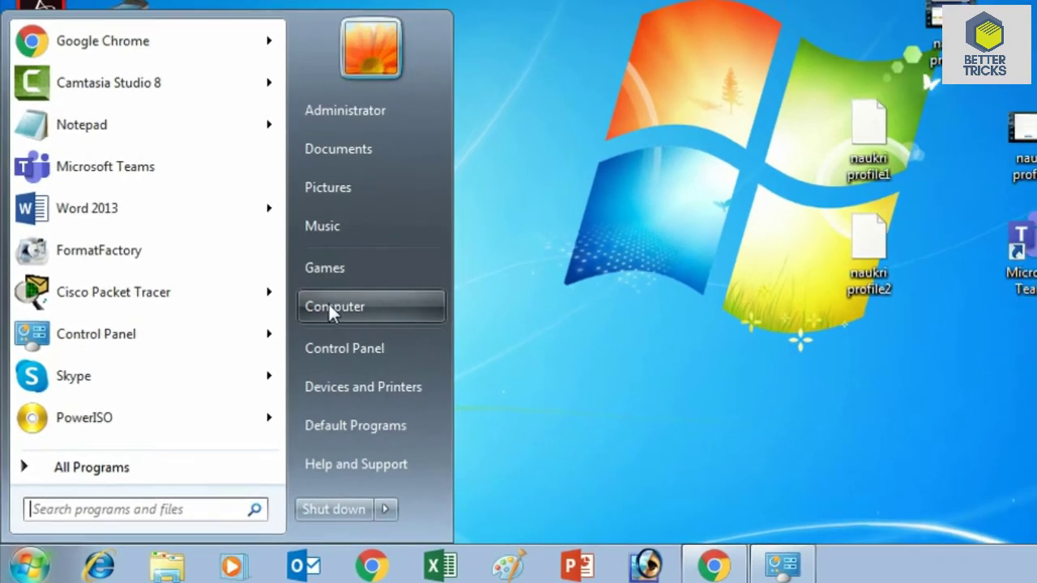
left_click(330, 309)
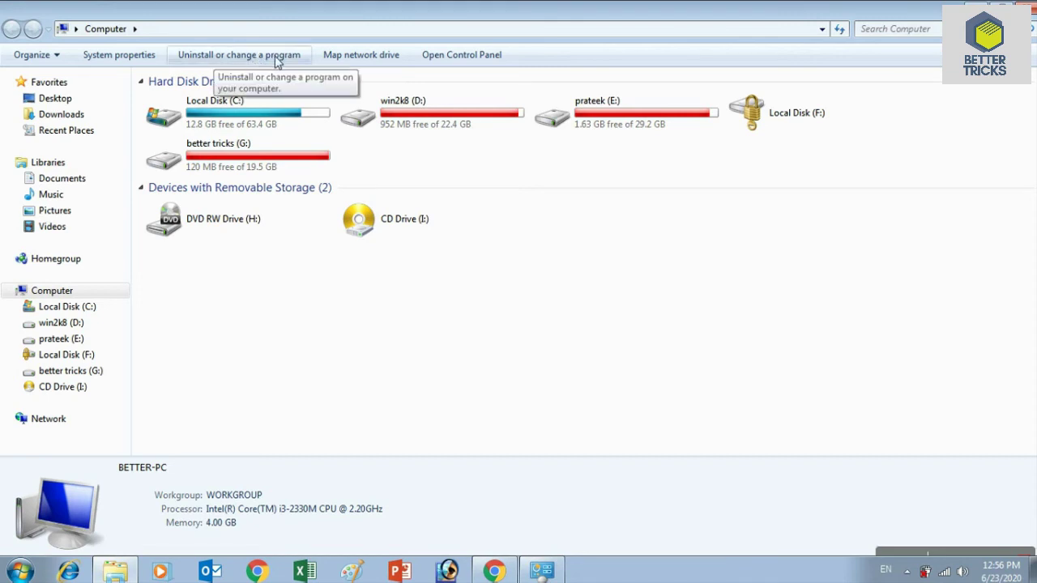
left_click(215, 58)
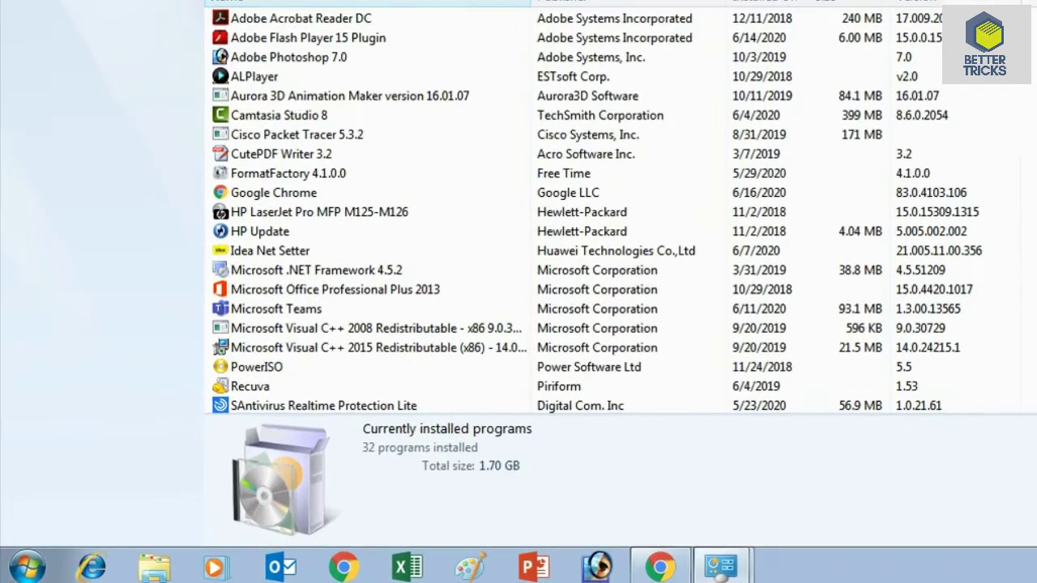
left_click(1025, 8)
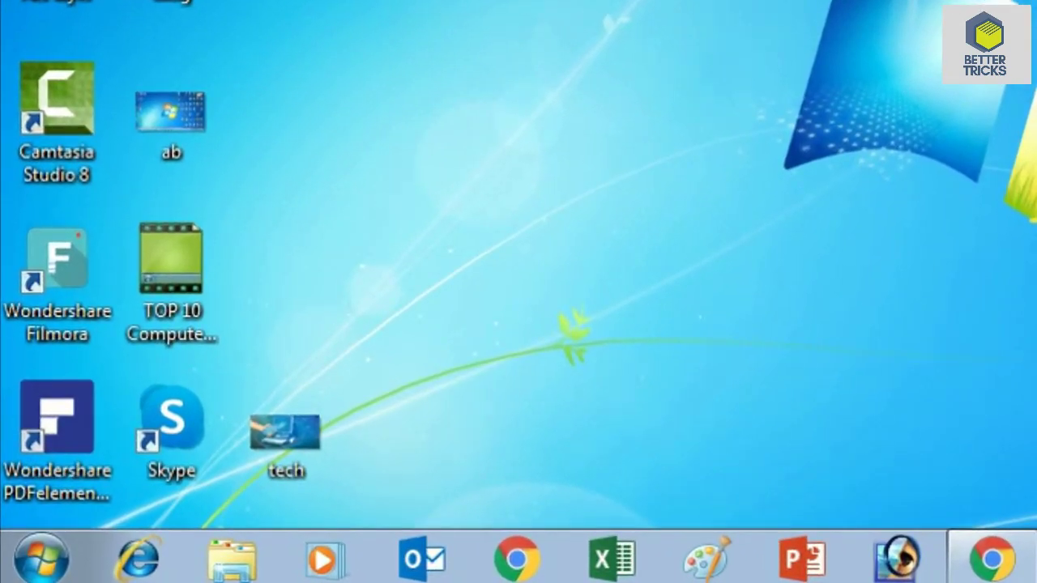
- Run appwiz.cpl to open Programs and Features, and select ALPlayer in the list of installed programs
key("super+r")
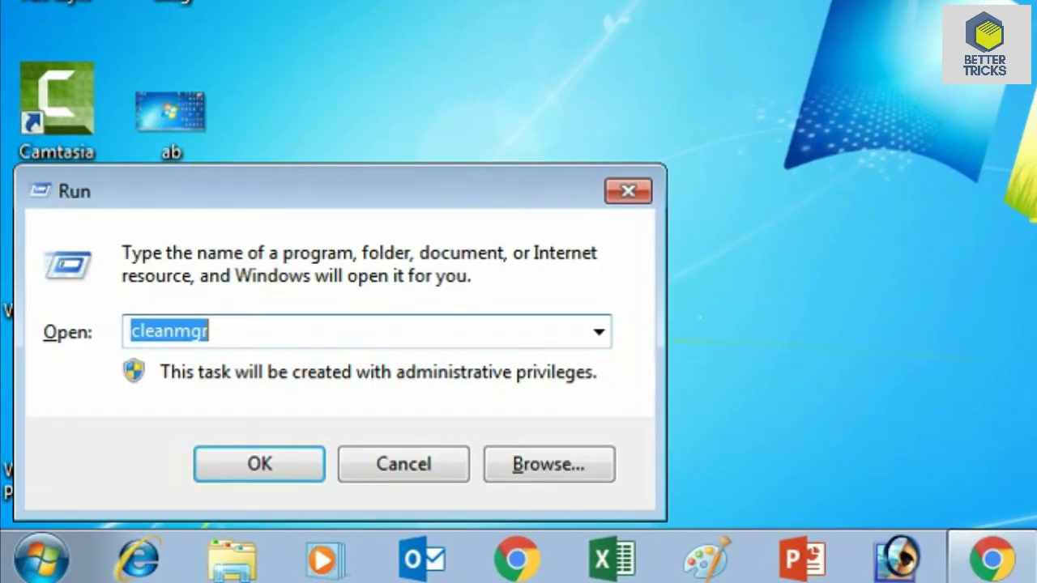
type("app")
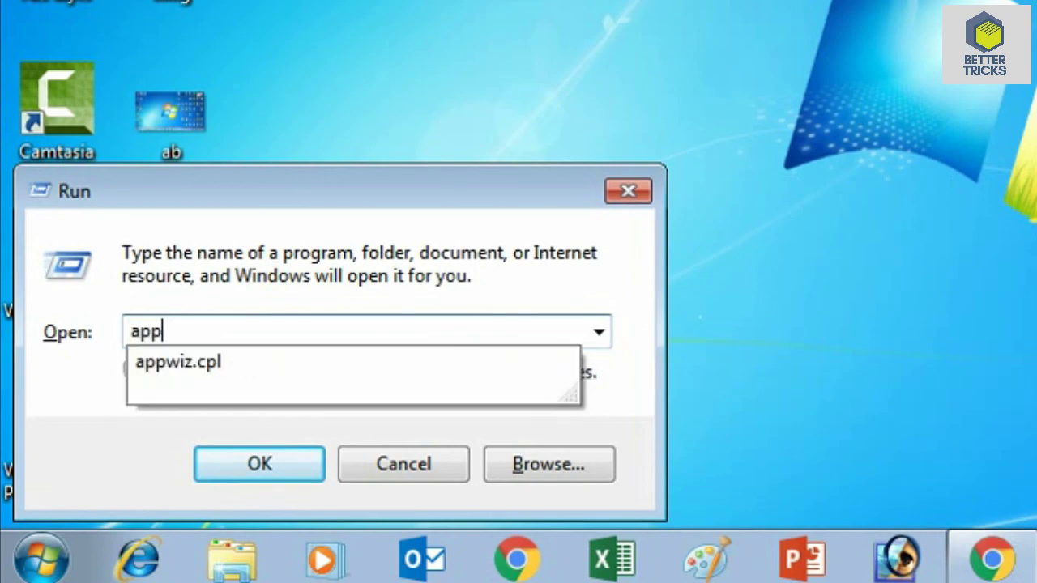
key("Down")
key("Return")
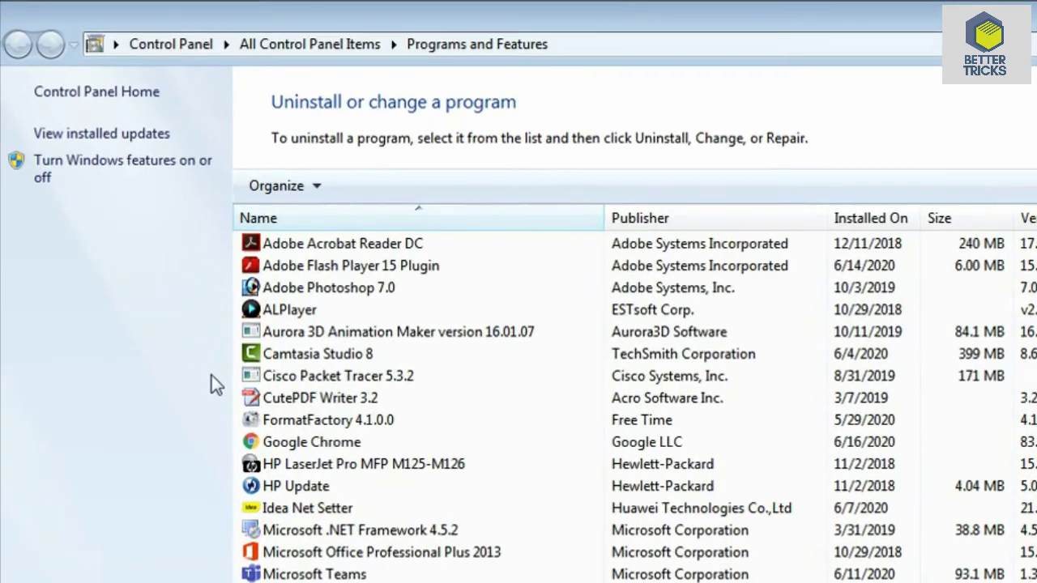
left_click(314, 321)
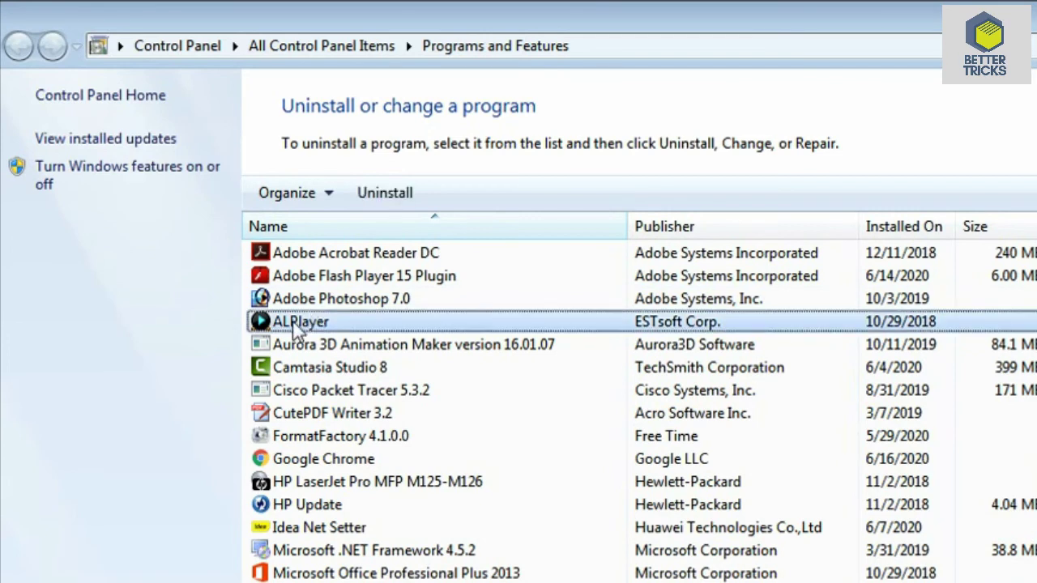